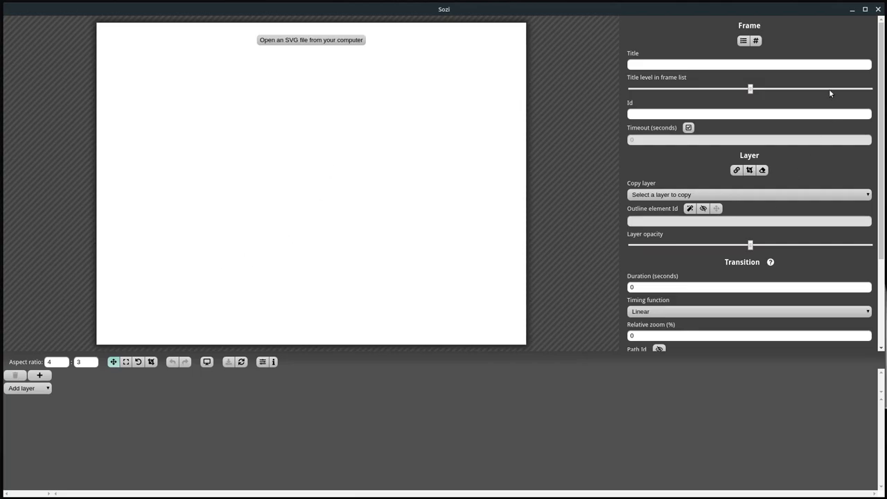
Switch from the empty Sozi editor to the blank Inkscape New document 1
scroll(754, 205, down, 2)
scroll(735, 261, up, 2)
key(alt+Tab)
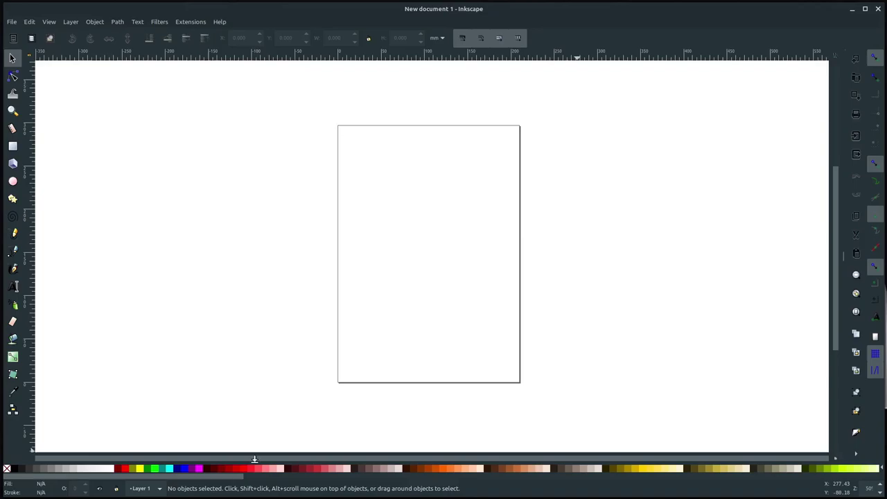
Set the page to 1920 × 1080 px in Document Properties and dock the dialog
click(12, 23)
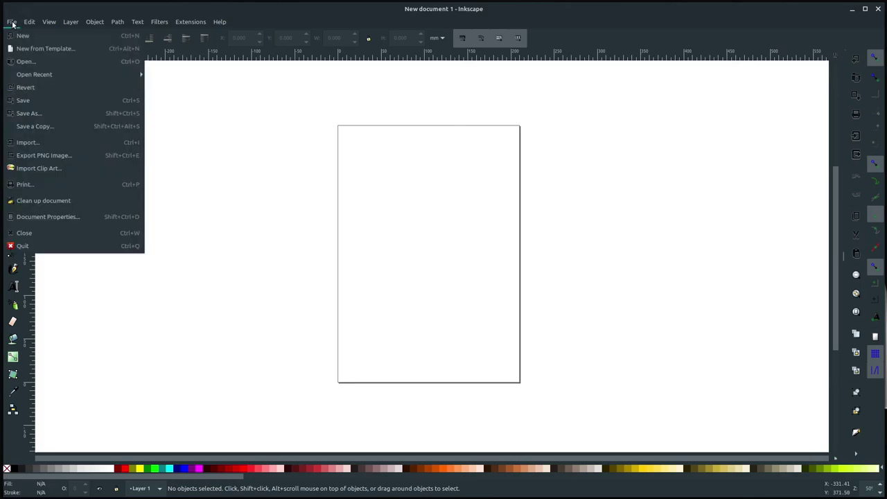
click(47, 217)
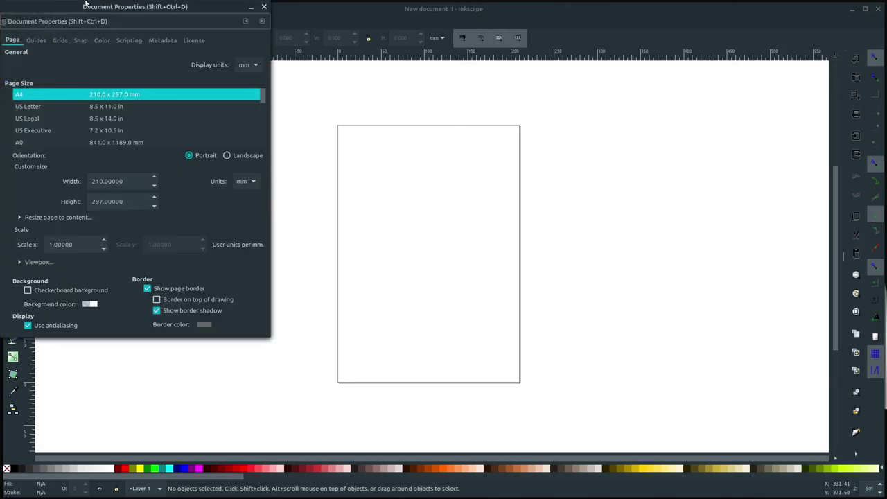
drag(85, 3, 679, 94)
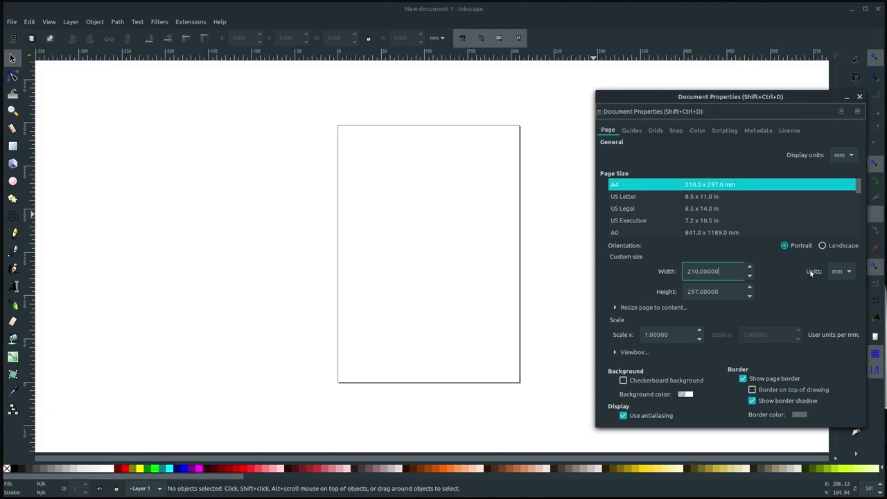
click(846, 272)
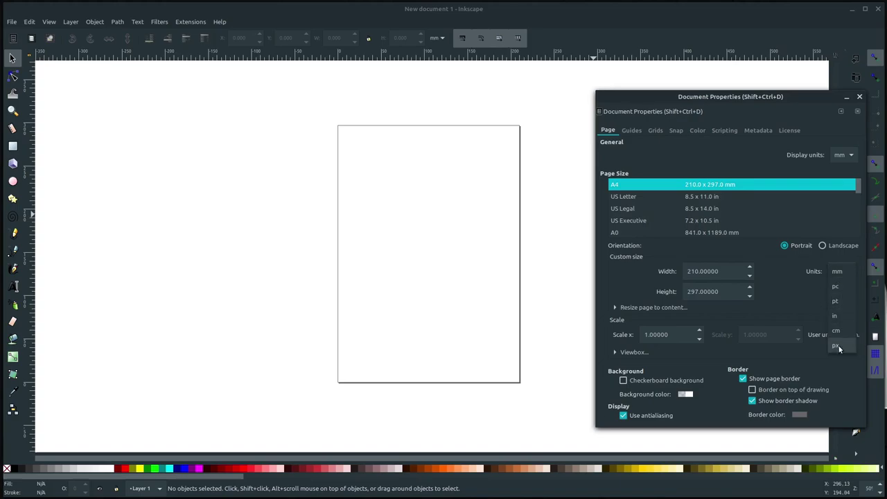
click(836, 345)
click(720, 271)
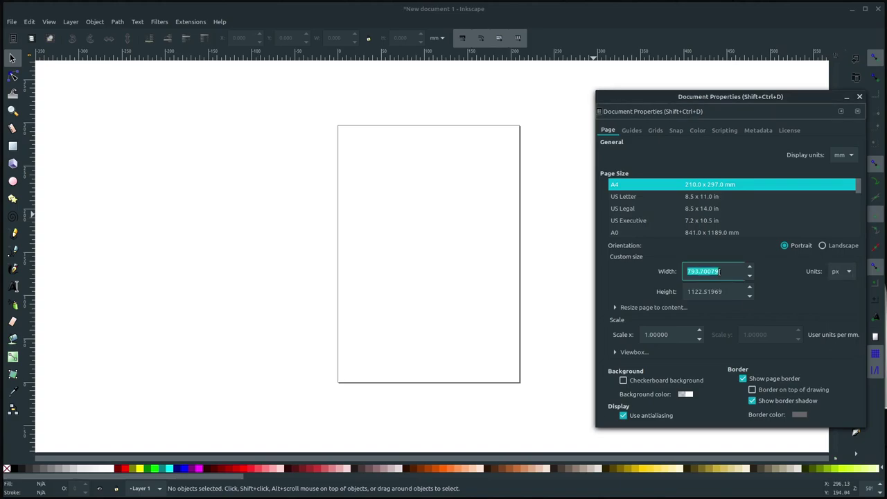
text(1920)
click(716, 292)
text(1080)
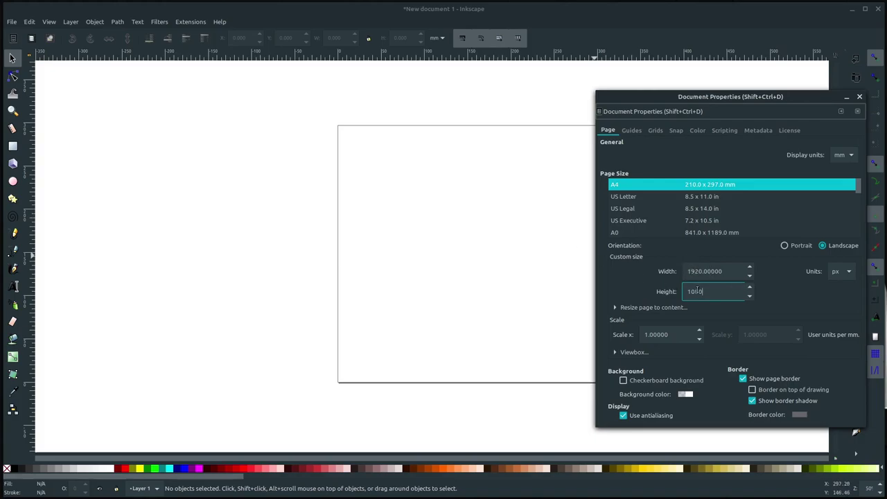
click(841, 113)
drag(545, 265, 402, 259)
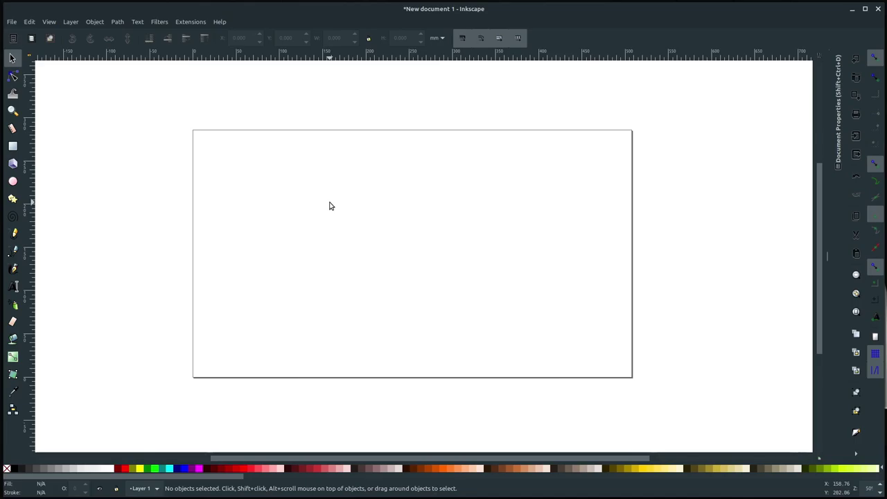
Type the title 'Welcome to my Presentation' near the page's upper left and colour it navy
click(12, 288)
click(233, 201)
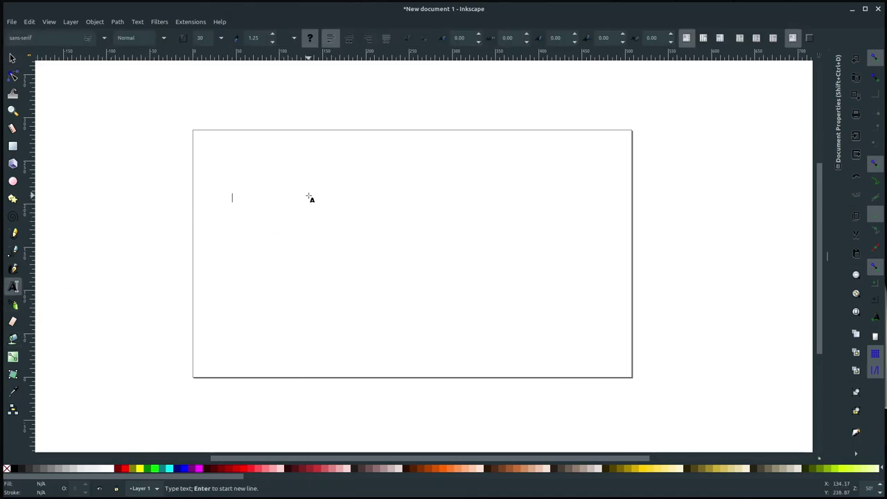
text(Welcome to m)
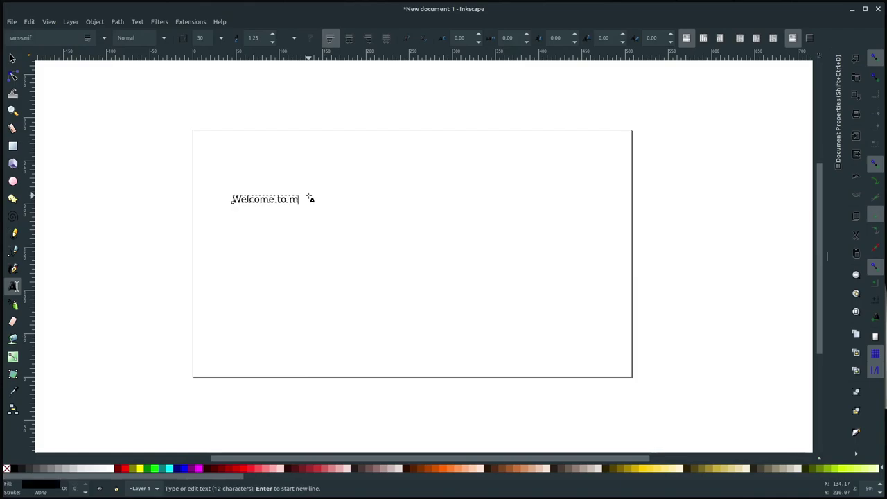
text(y Presentation)
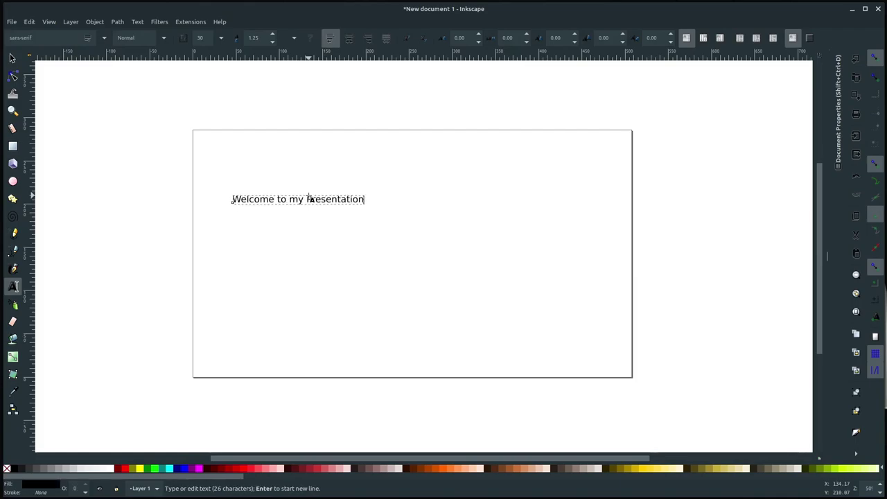
click(12, 58)
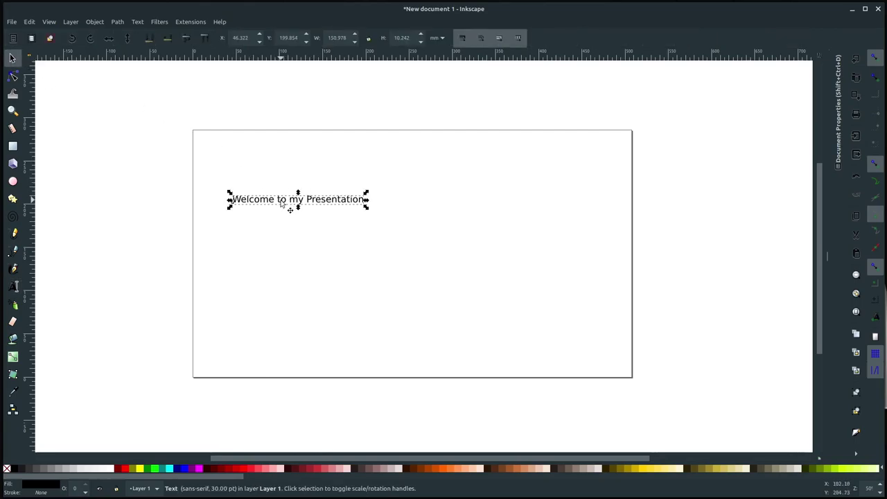
click(290, 204)
click(180, 471)
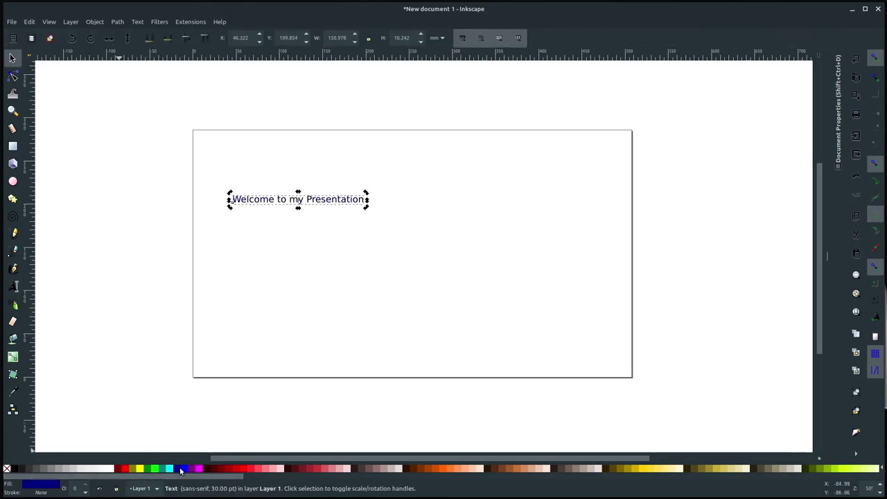
Draw a yellow rectangle behind the title, then resize and reposition it
click(12, 146)
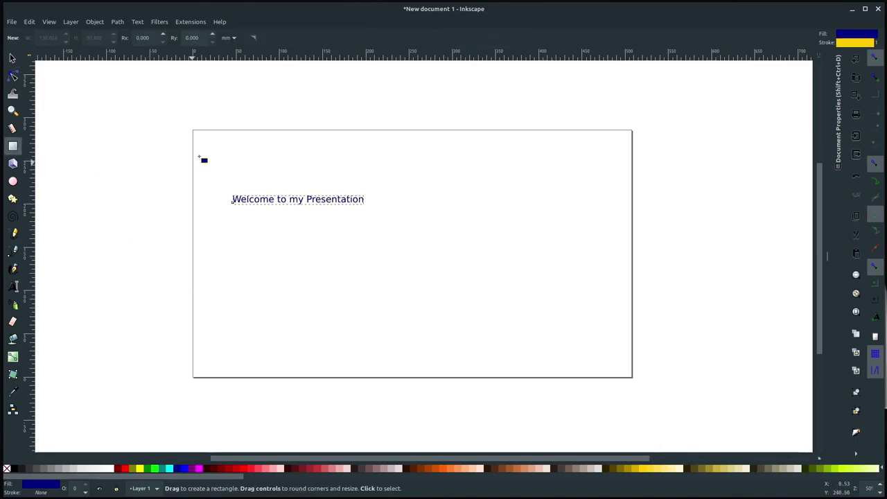
mouse_move(205, 153)
mouse_down()
mouse_move(285, 214)
mouse_move(443, 262)
mouse_up()
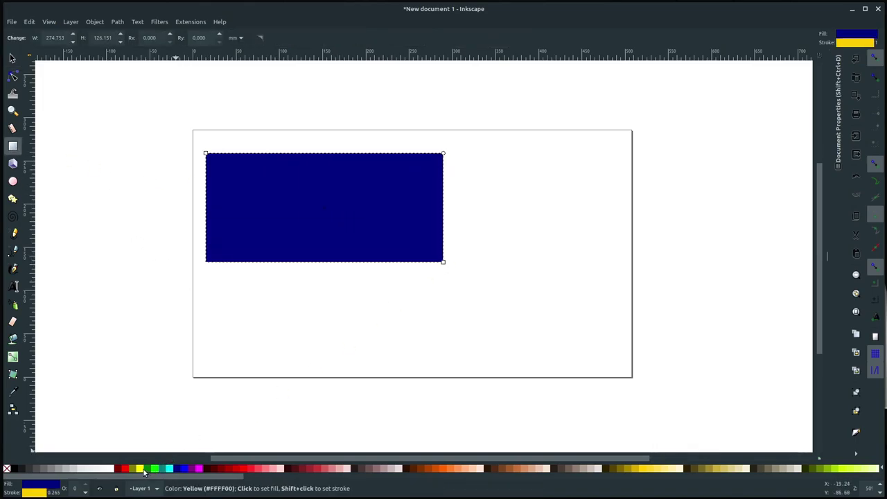
click(145, 470)
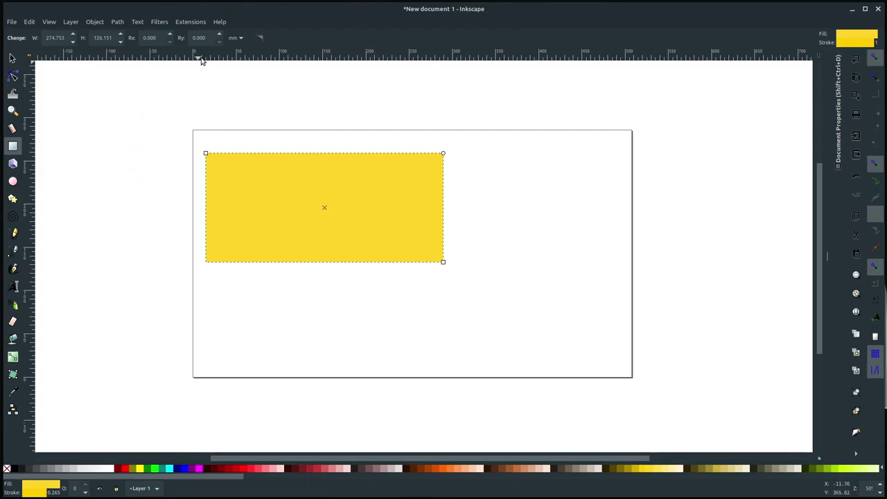
click(12, 59)
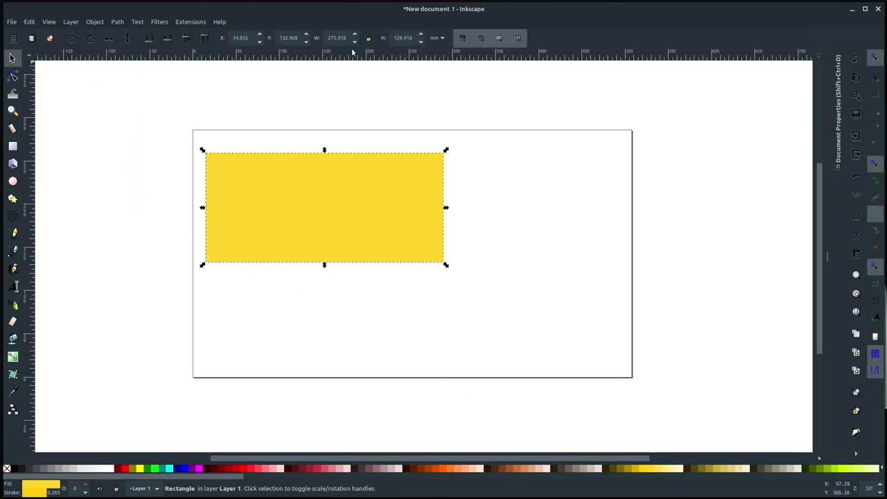
click(149, 38)
drag(302, 231, 300, 221)
scroll(439, 219, up, 3)
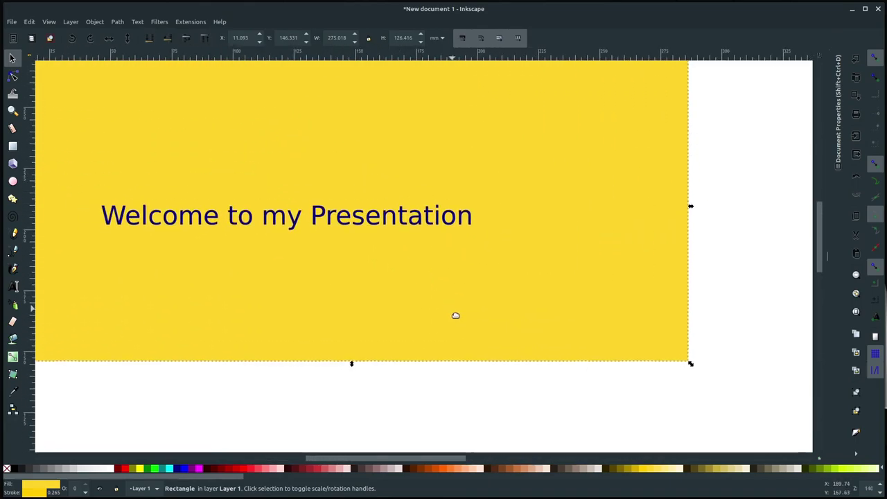
scroll(455, 315, down, 2)
drag(561, 236, 496, 235)
mouse_move(368, 281)
mouse_down()
mouse_move(364, 290)
mouse_move(363, 279)
mouse_up()
Shrink the title slightly and centre it within the yellow rectangle
click(340, 244)
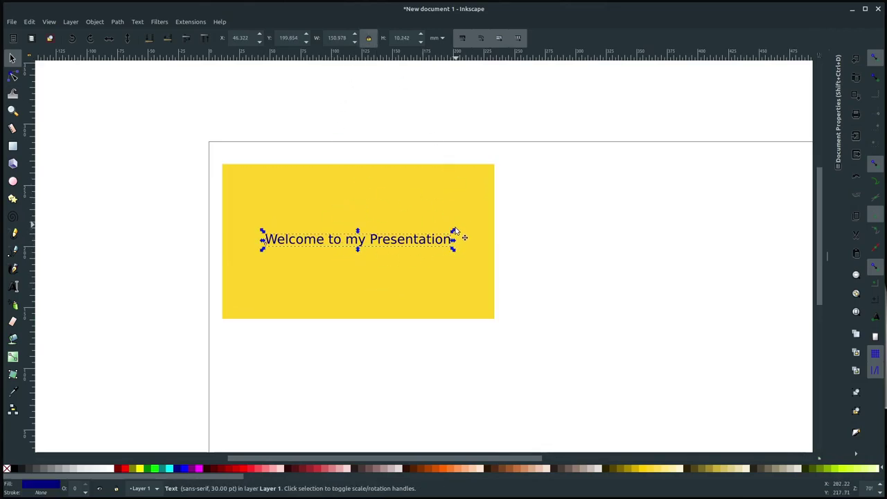
drag(453, 230, 419, 233)
drag(333, 247, 346, 246)
click(337, 370)
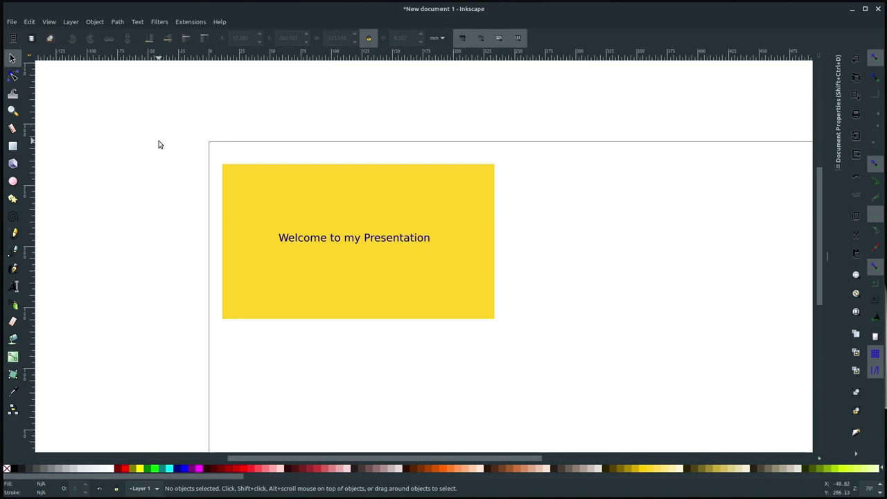
Duplicate the rectangle-and-title slide twice, placing one copy right and another below it
drag(160, 131, 571, 377)
key(ctrl+d)
drag(339, 240, 629, 243)
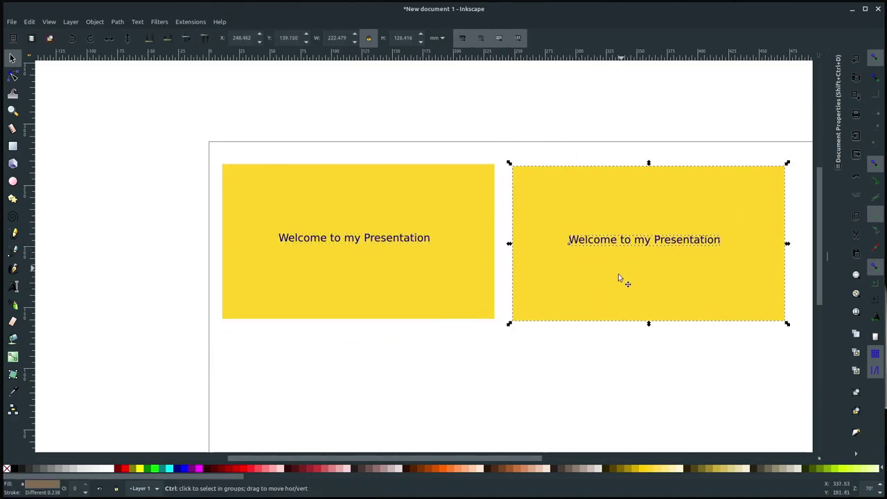
scroll(656, 358, right, 6)
scroll(656, 358, down, 2)
key(ctrl+d)
drag(417, 188, 356, 341)
scroll(237, 311, down, 2)
drag(248, 315, 381, 340)
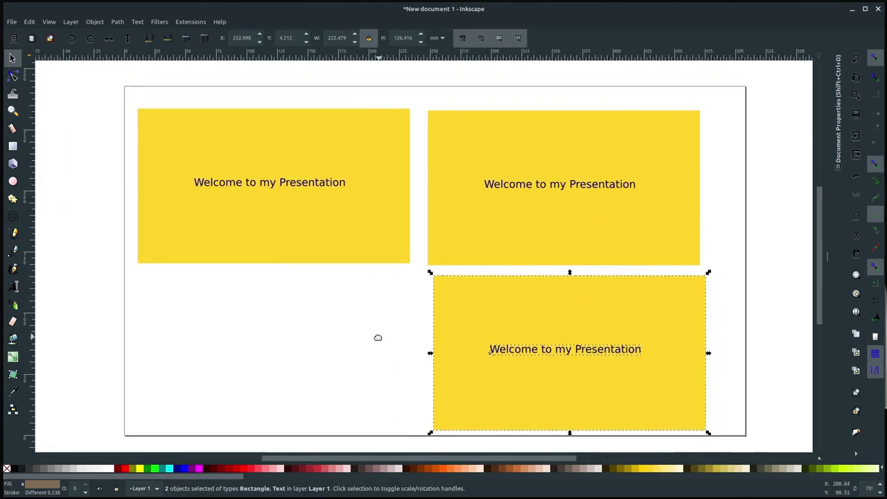
click(310, 322)
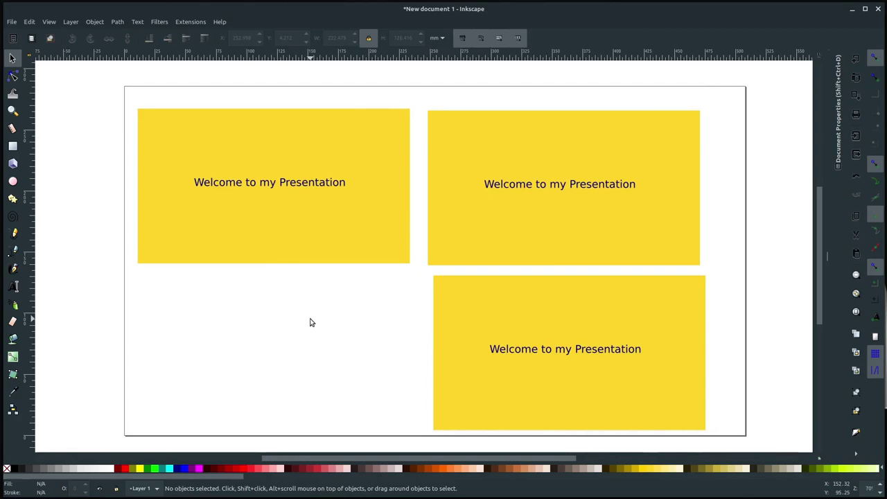
drag(208, 290, 283, 319)
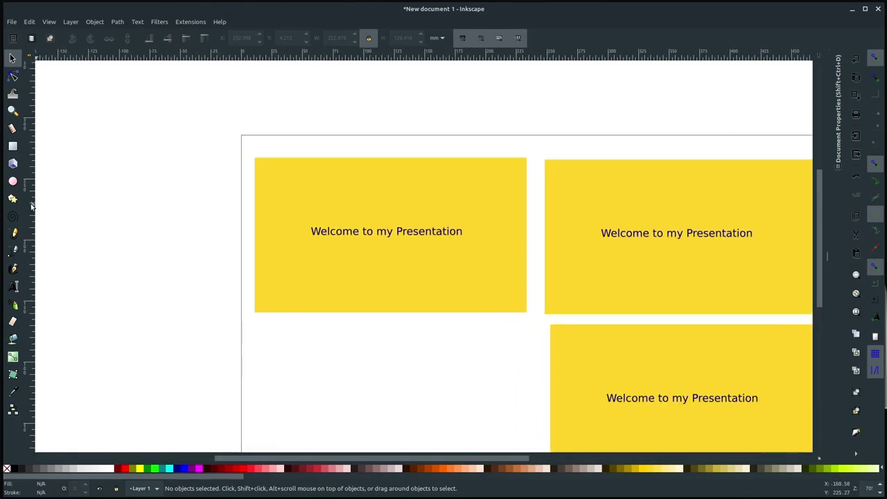
Draw a green star centred below the title on the first slide
click(12, 199)
drag(392, 271, 405, 283)
click(155, 468)
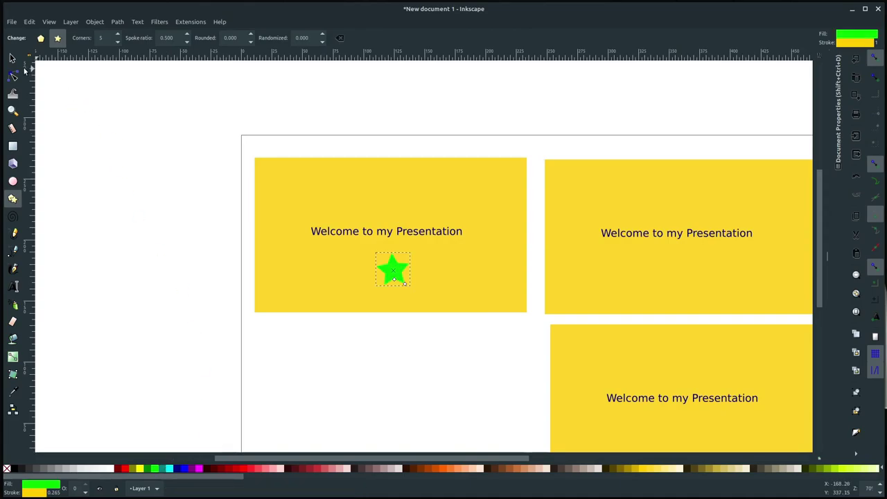
click(12, 59)
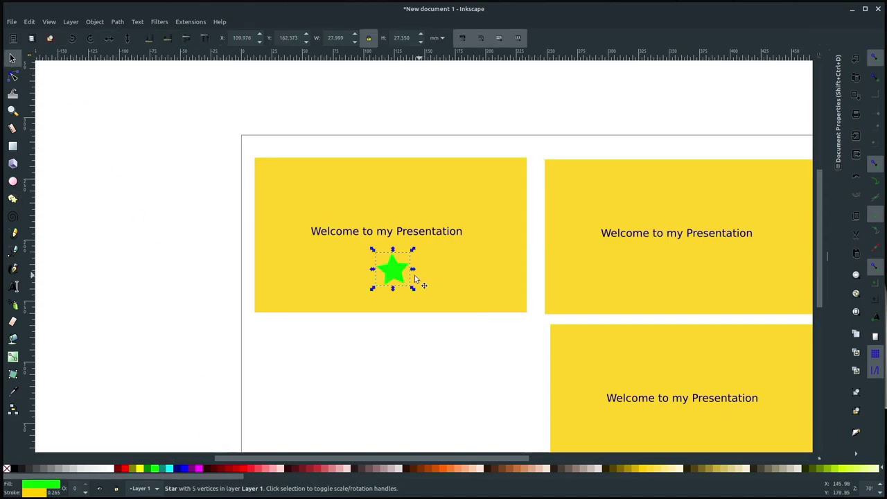
drag(408, 273, 410, 277)
scroll(415, 273, up, 1)
scroll(403, 279, down, 2)
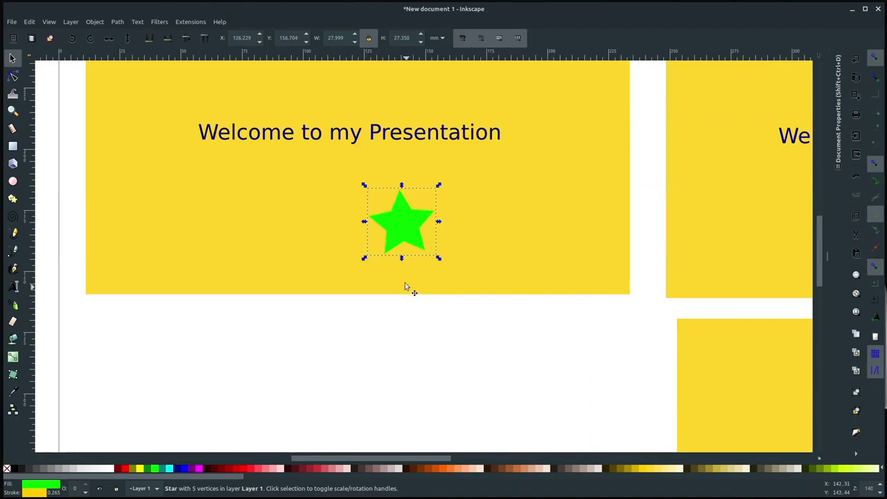
scroll(403, 279, up, 1)
scroll(381, 250, up, 2)
scroll(416, 253, up, 1)
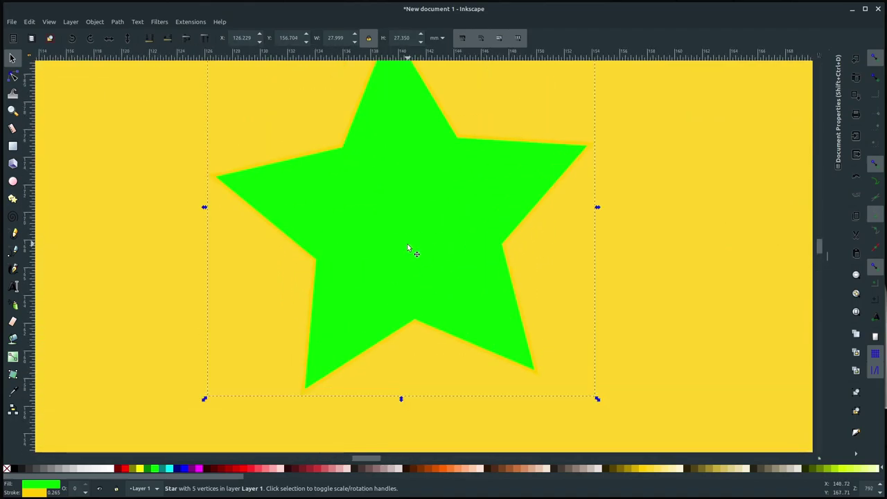
Add centre-aligned text 'My Name is TJ' on the star
click(14, 286)
click(380, 188)
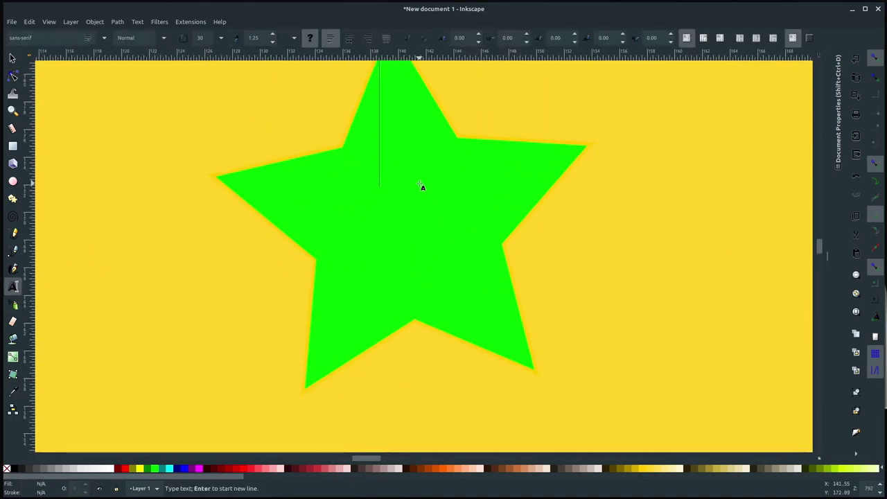
text(My Name )
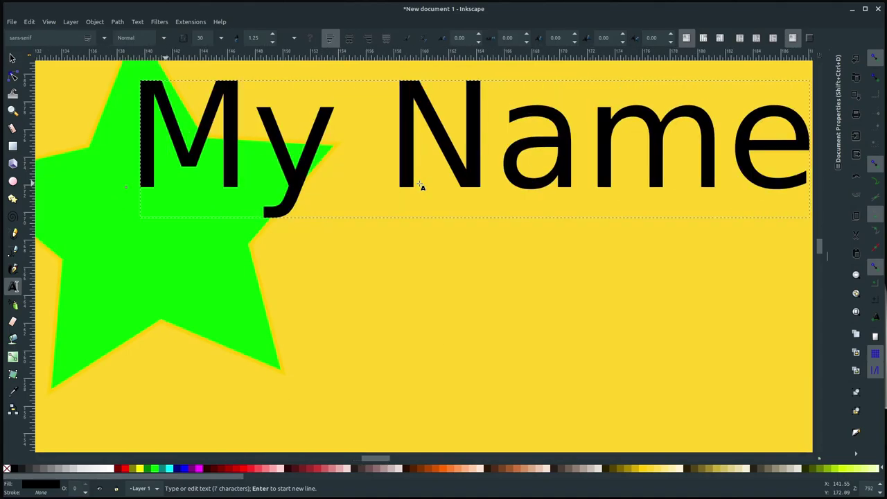
text(is TJ)
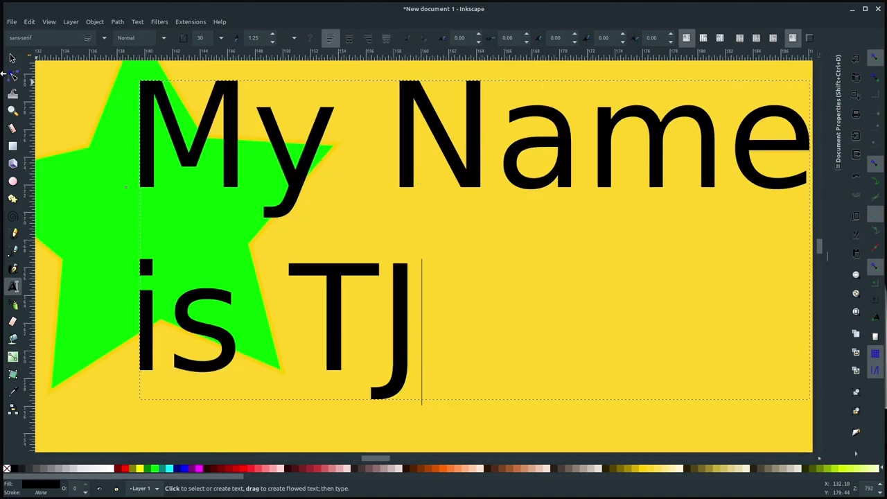
click(347, 40)
click(12, 58)
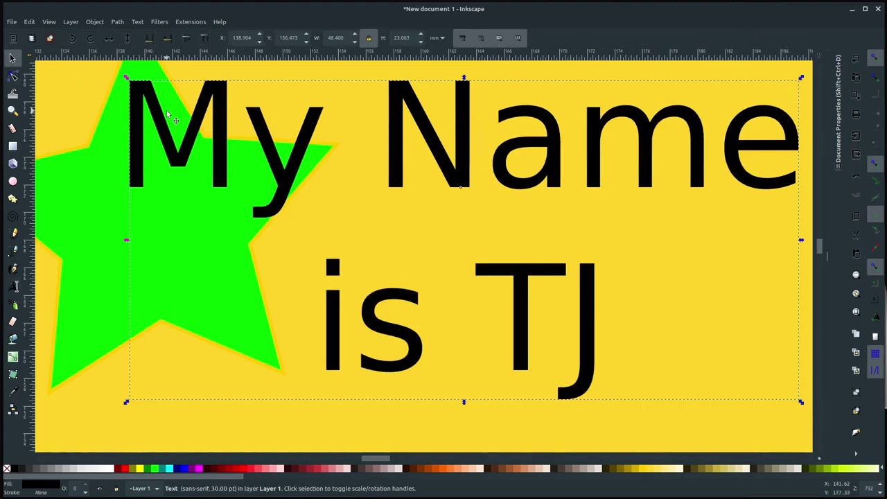
Shrink the name text, tilt it counter-clockwise on the star and colour it dark green
drag(127, 80, 117, 211)
scroll(190, 294, left, 5)
drag(421, 207, 404, 179)
drag(304, 230, 297, 207)
click(124, 470)
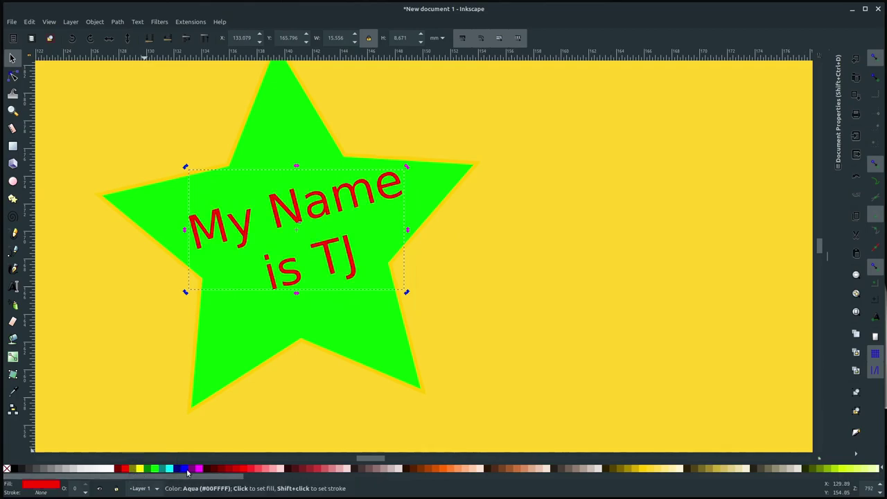
click(147, 471)
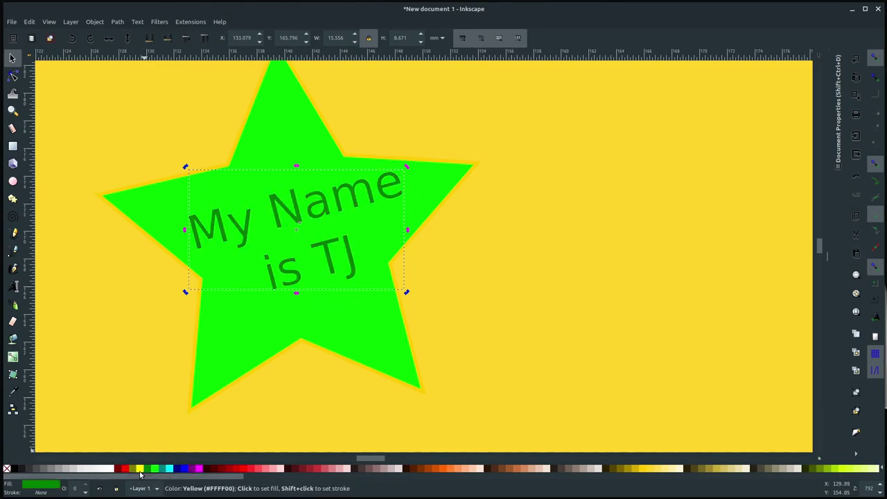
click(143, 337)
Shrink the name text further and nudge it into place on the star
click(297, 201)
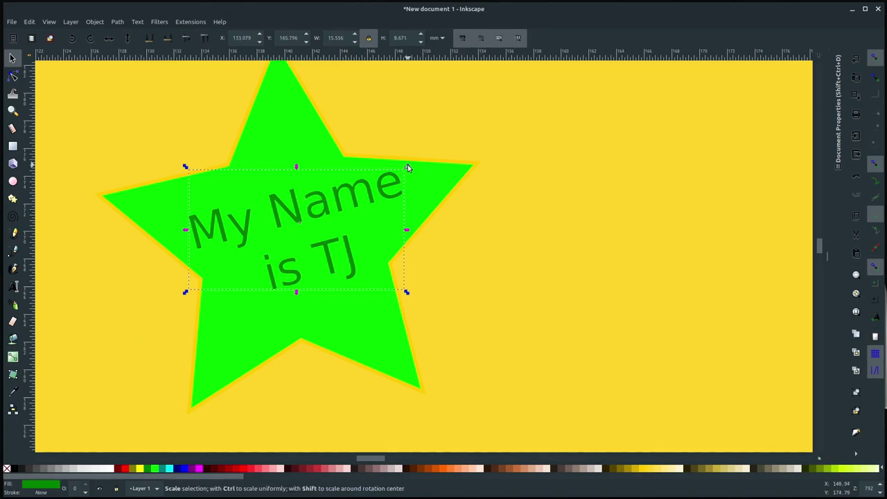
drag(412, 168, 386, 179)
drag(312, 219, 320, 211)
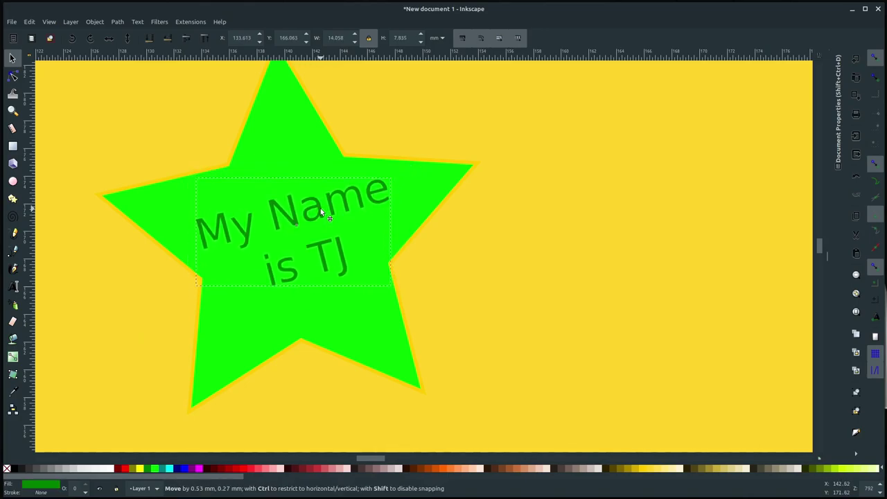
click(301, 371)
scroll(262, 231, left, 3)
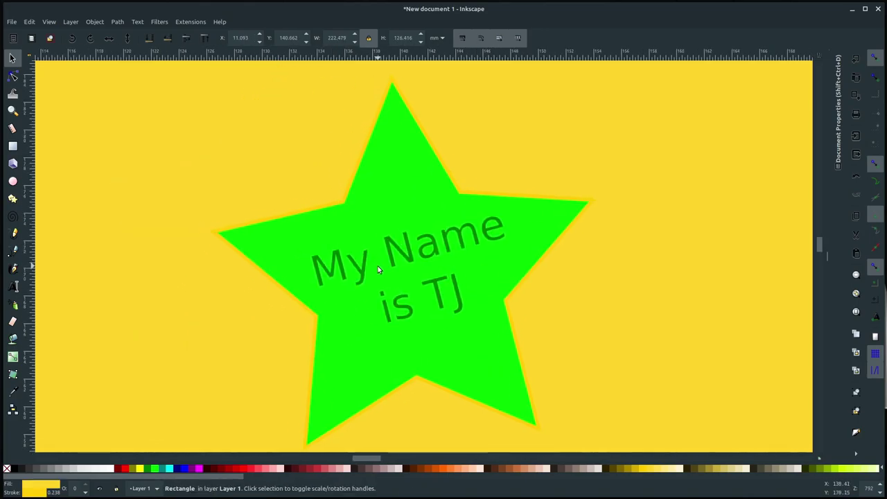
scroll(444, 290, up, 3)
scroll(468, 319, down, 2)
scroll(437, 261, right, 1)
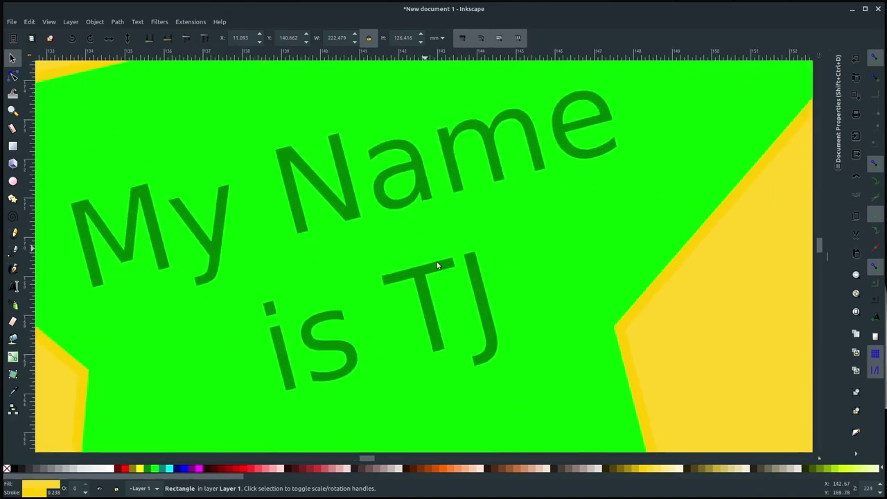
scroll(465, 310, right, 2)
scroll(465, 310, down, 1)
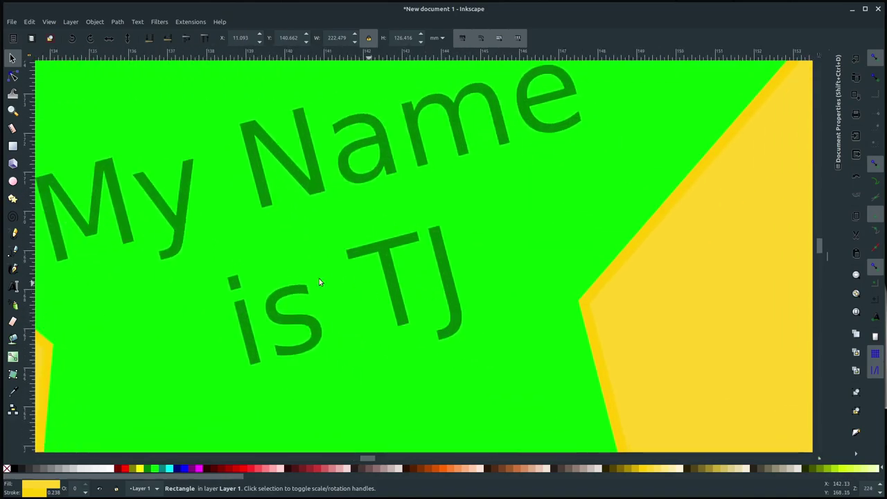
Type 'Free Software is AWESOME!' as a new text beside the star
click(12, 291)
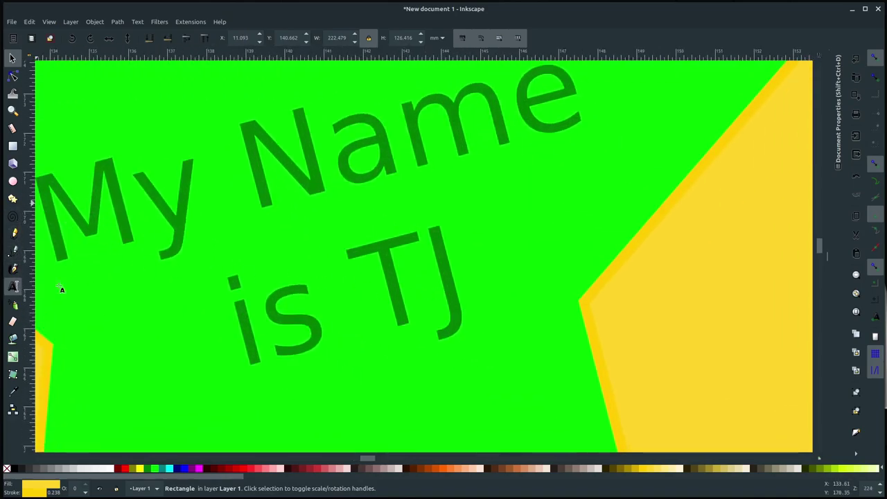
click(563, 227)
text(Fre)
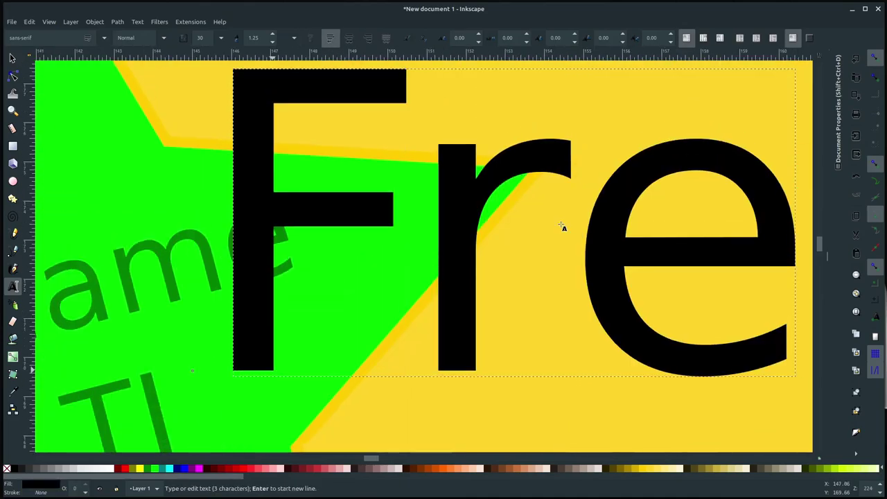
text(e Softw)
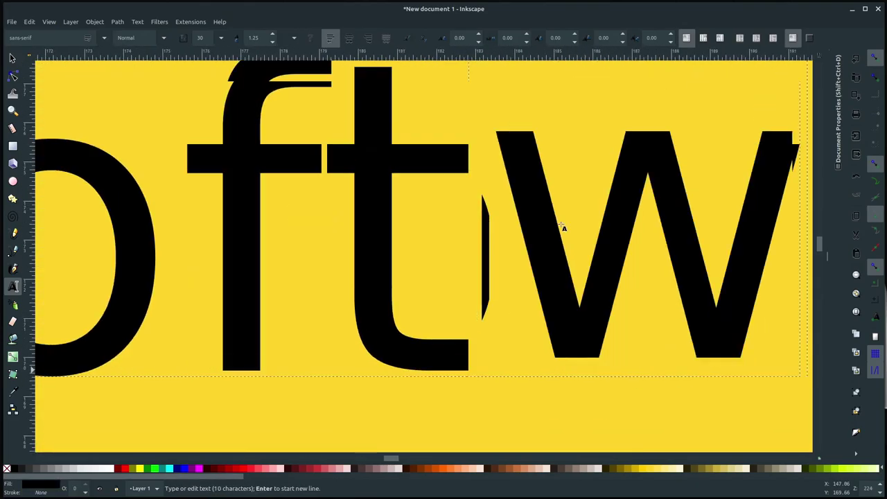
text(are is AWE)
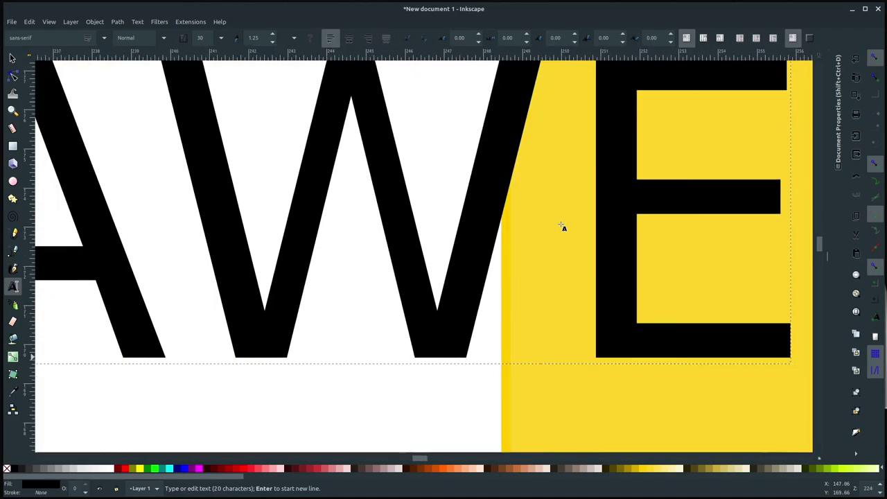
text(SOME!)
key(Escape)
key(s)
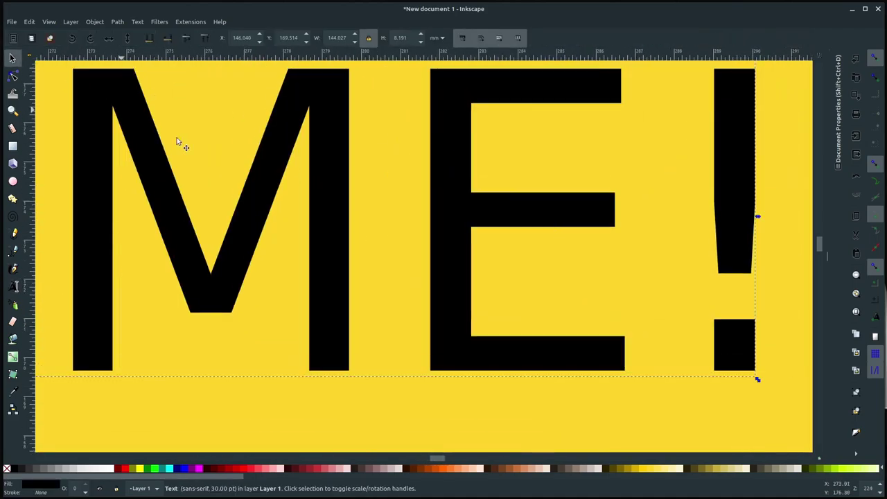
key(minus)
key(minus)
key(minus)
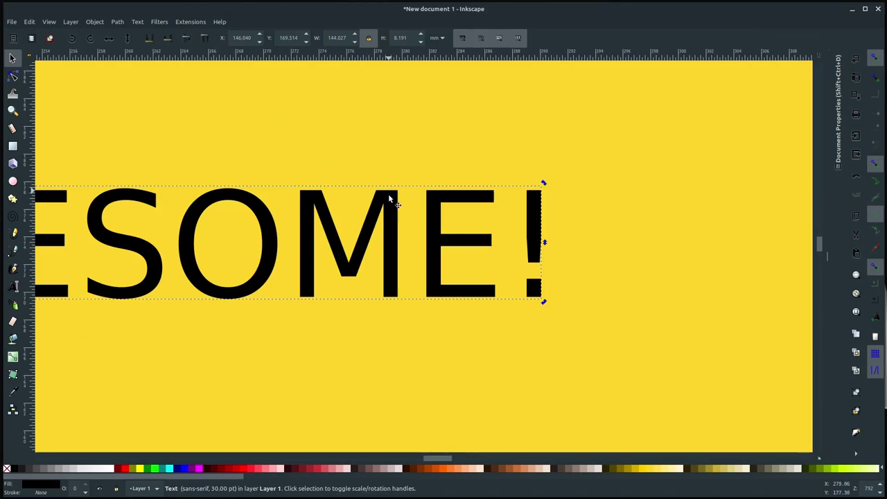
Shrink the slogan to about a third and move it onto the star
drag(544, 186, 268, 253)
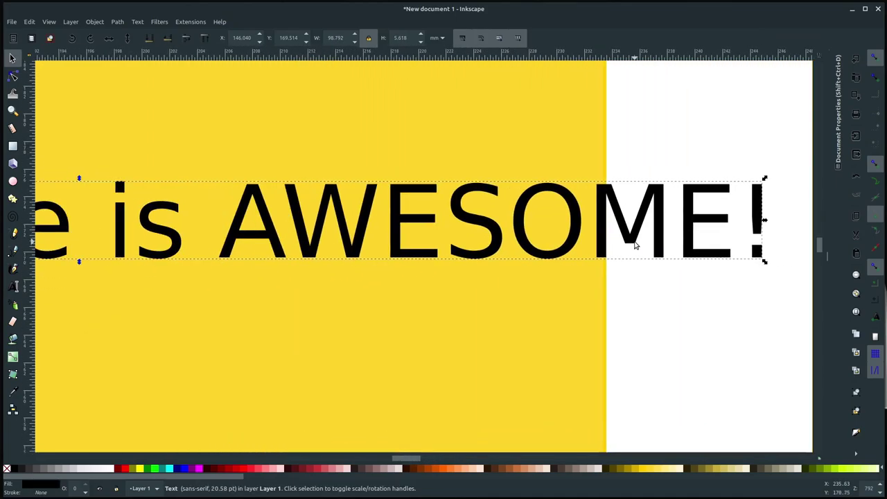
key(minus)
key(minus)
key(minus)
drag(512, 243, 385, 258)
scroll(503, 281, up, 5)
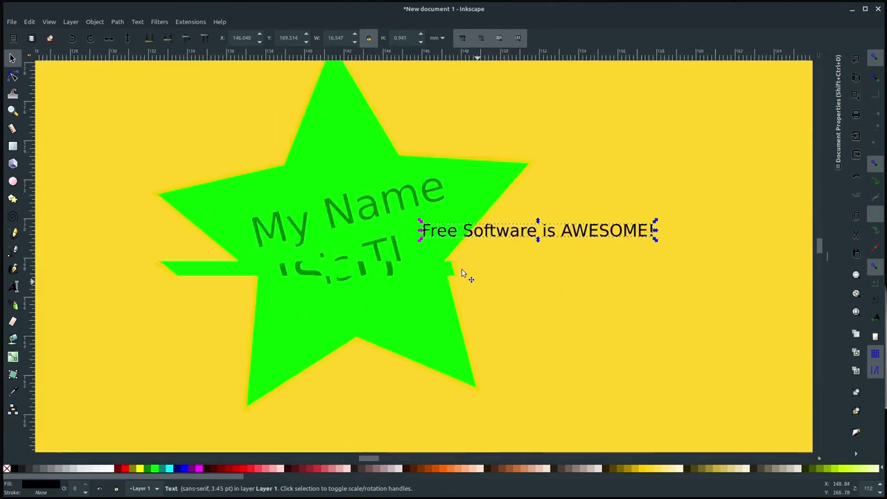
scroll(462, 270, up, 1)
drag(762, 203, 652, 206)
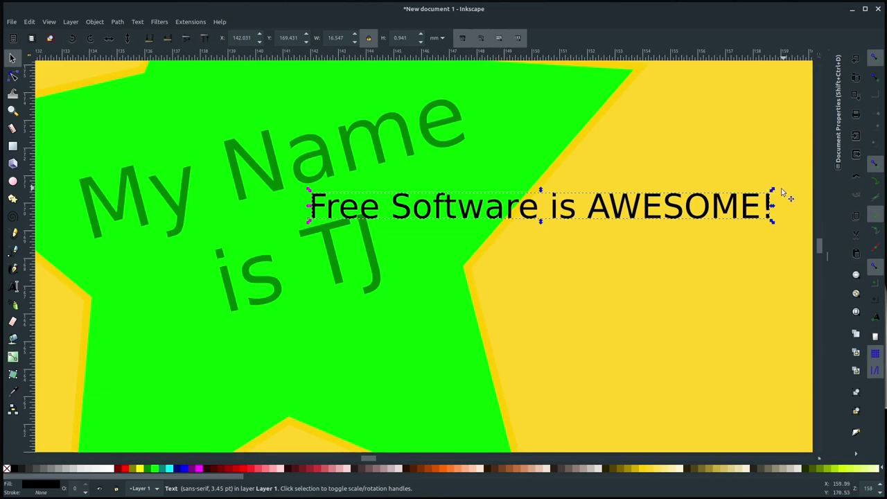
drag(773, 194, 676, 213)
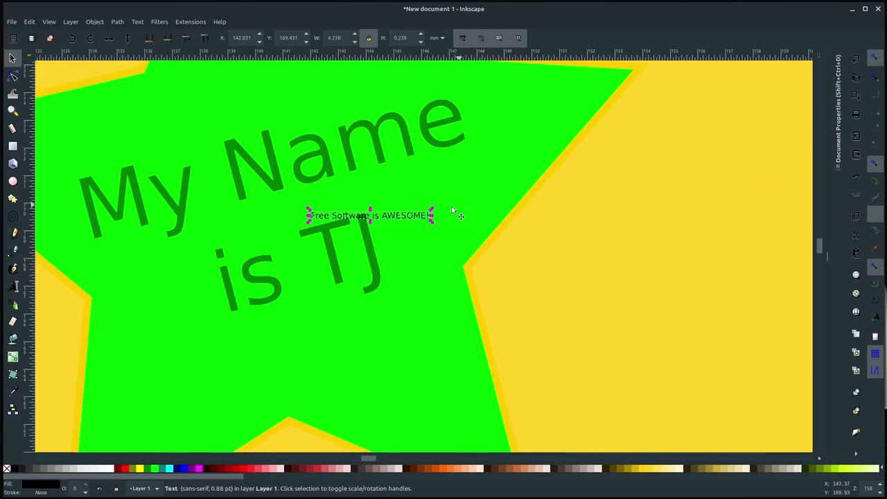
Rotate the slogan about 60°, shrink it and move it up beside the J
click(402, 221)
click(420, 216)
drag(431, 216, 397, 271)
ctrl+scroll(397, 270, up, 2)
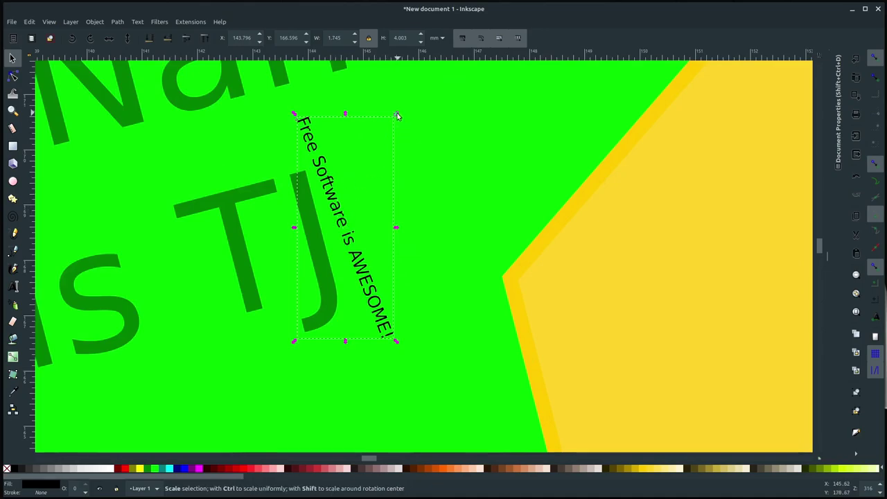
drag(398, 116, 360, 146)
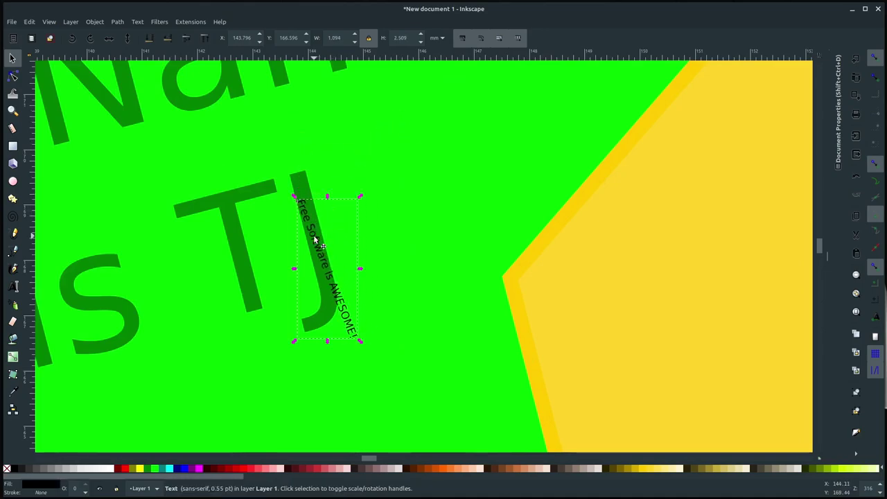
drag(316, 239, 335, 203)
Fine-tune the slogan's angle and position next to the J of TJ
click(317, 240)
click(343, 206)
mouse_move(383, 160)
mouse_down()
mouse_move(389, 170)
mouse_move(380, 169)
mouse_up()
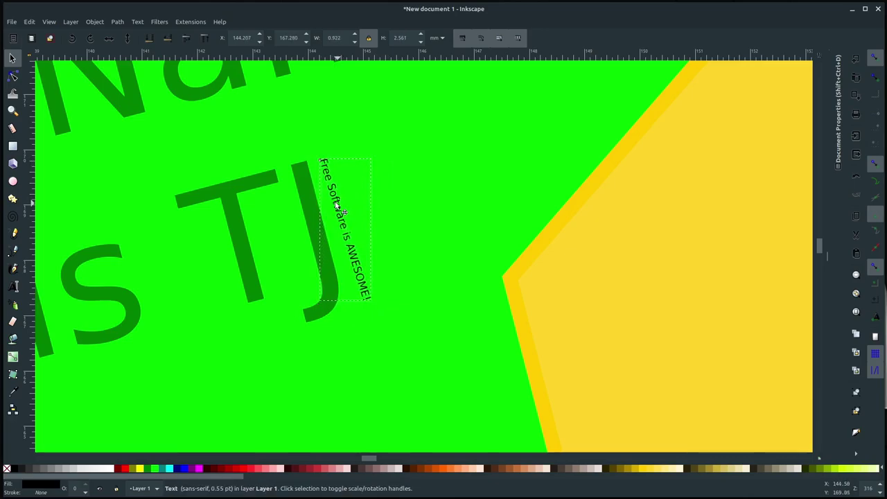
drag(335, 205, 331, 203)
click(288, 241)
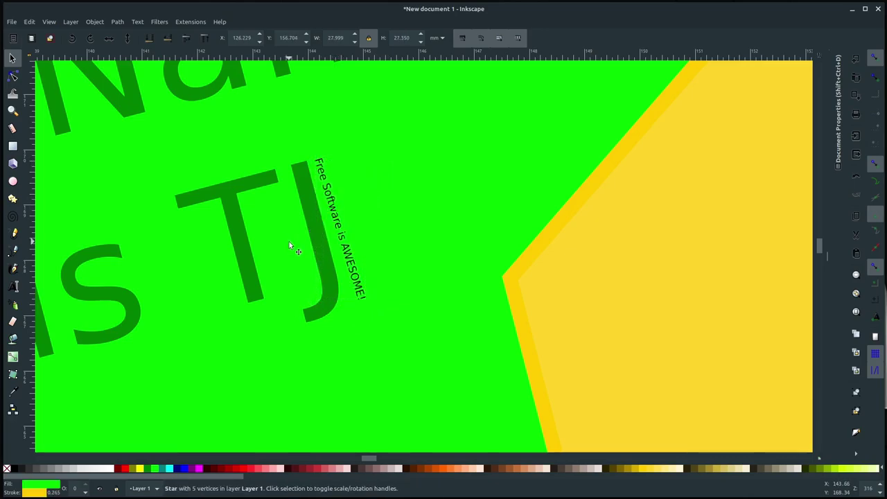
click(337, 240)
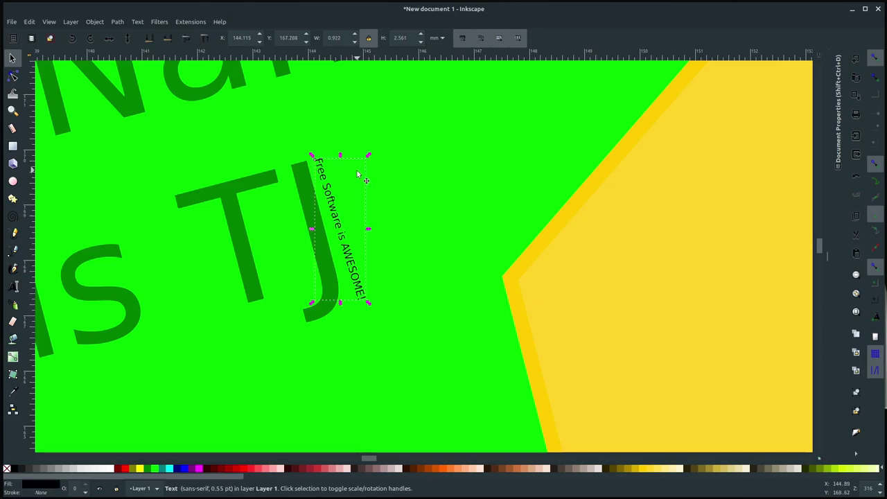
click(329, 192)
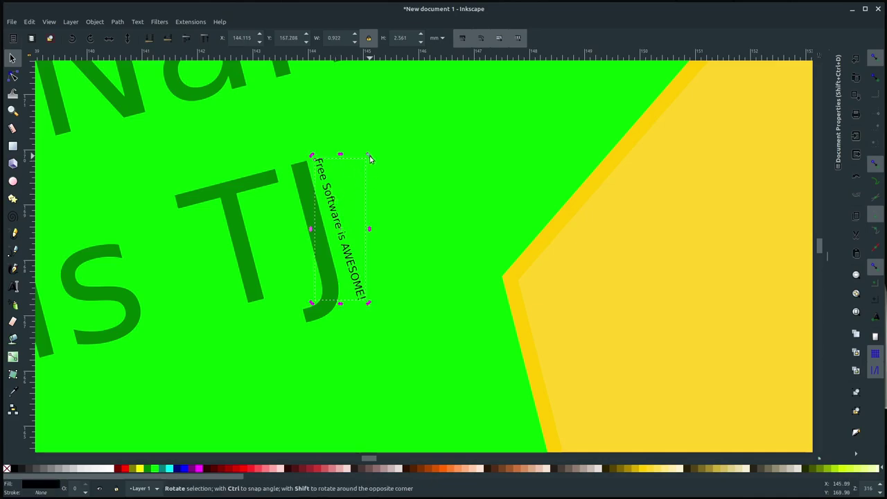
drag(369, 158, 369, 156)
click(402, 206)
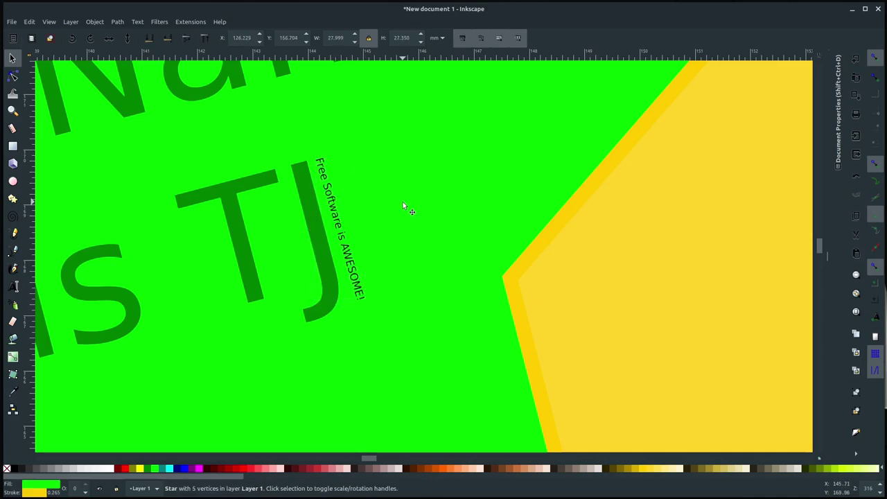
Embed IMG_20190509_091822.jpg from 1_ScratchDisk > Atreus guide into the Inkscape drawing
key(alt+Tab)
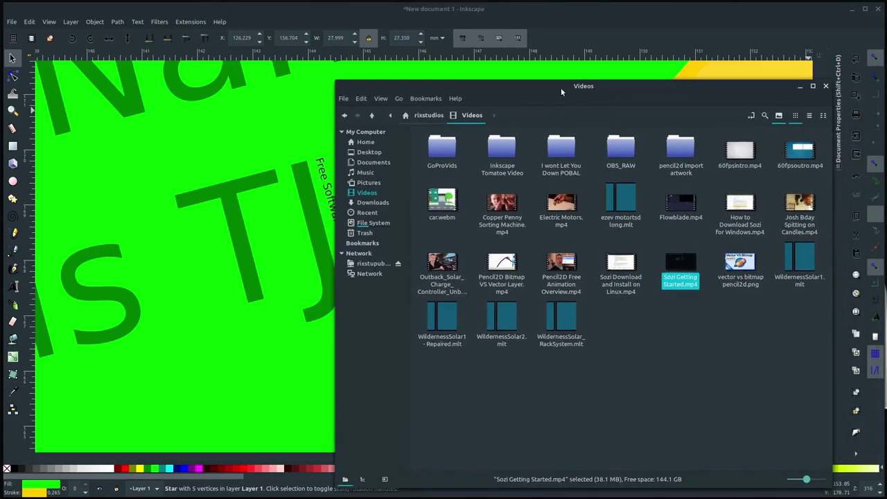
click(364, 144)
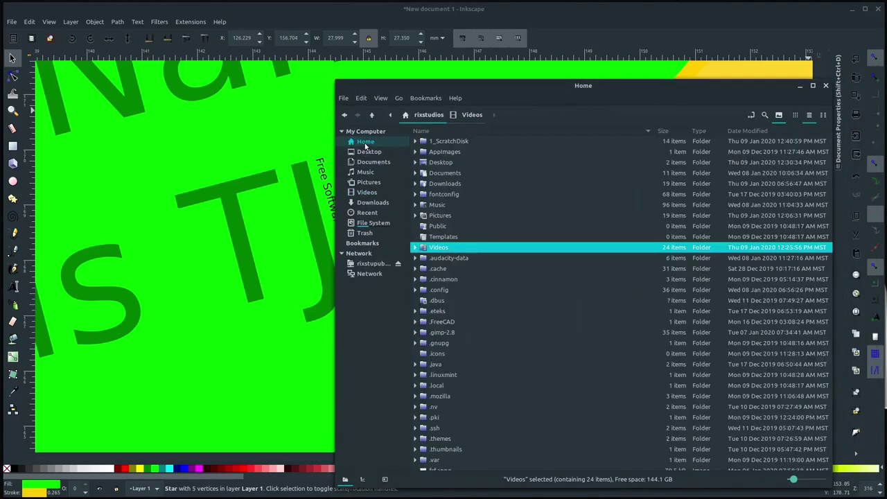
double_click(433, 144)
double_click(442, 149)
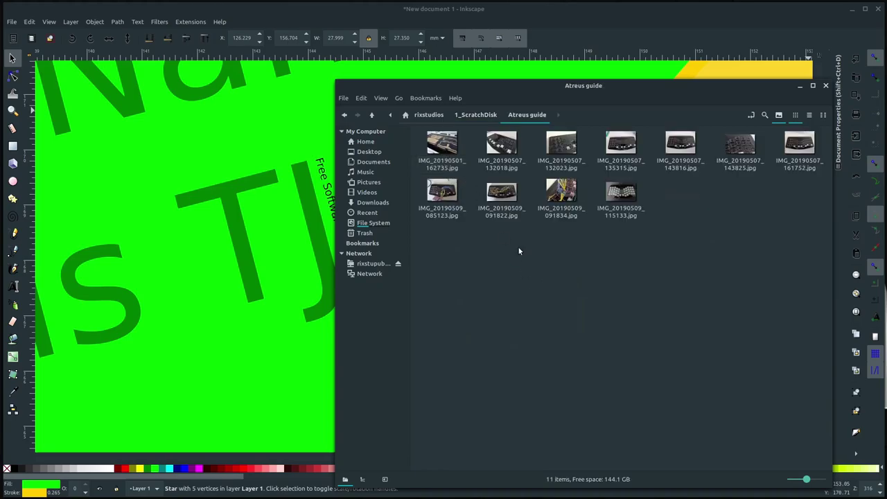
drag(538, 86, 729, 95)
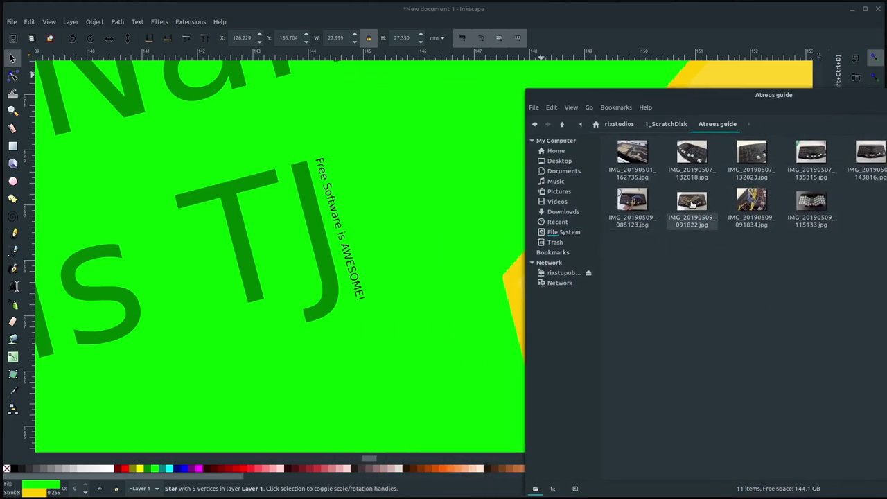
drag(695, 205, 345, 249)
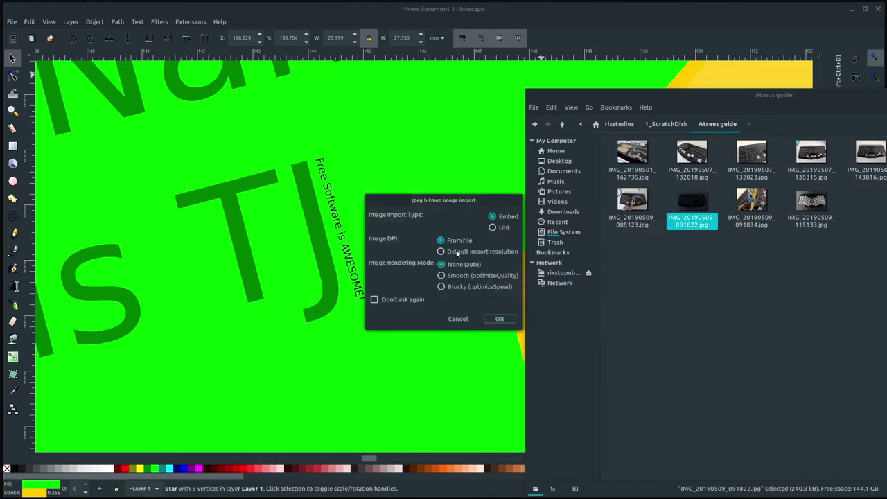
click(500, 318)
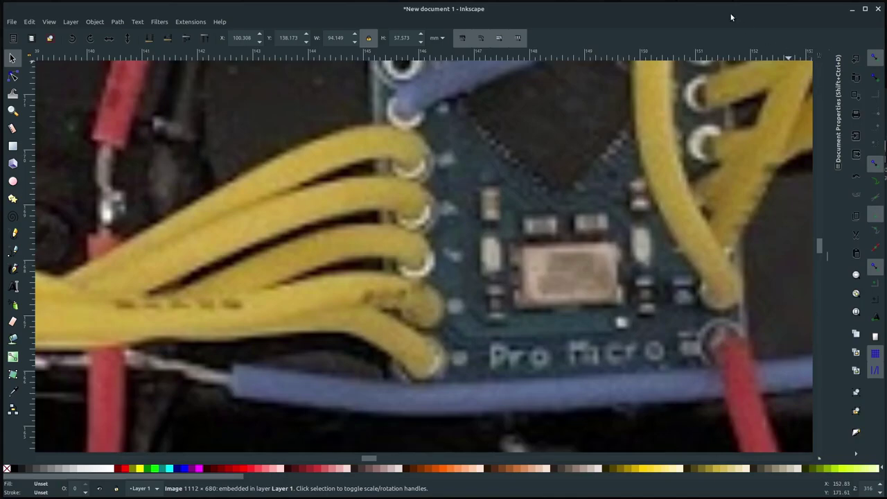
Shrink the keyboard photo to about 27% and move it onto the star
scroll(694, 237, down, 5)
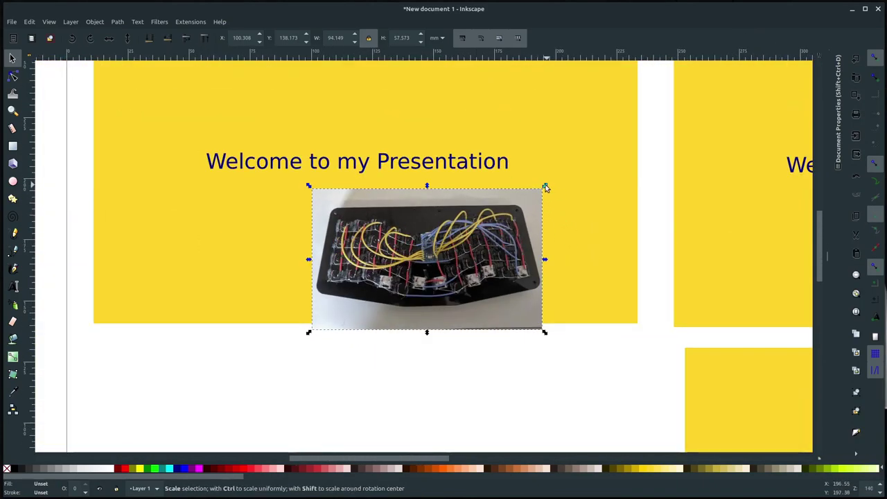
drag(543, 189, 396, 271)
drag(360, 298, 557, 254)
scroll(459, 258, up, 1)
key(plus)
key(plus)
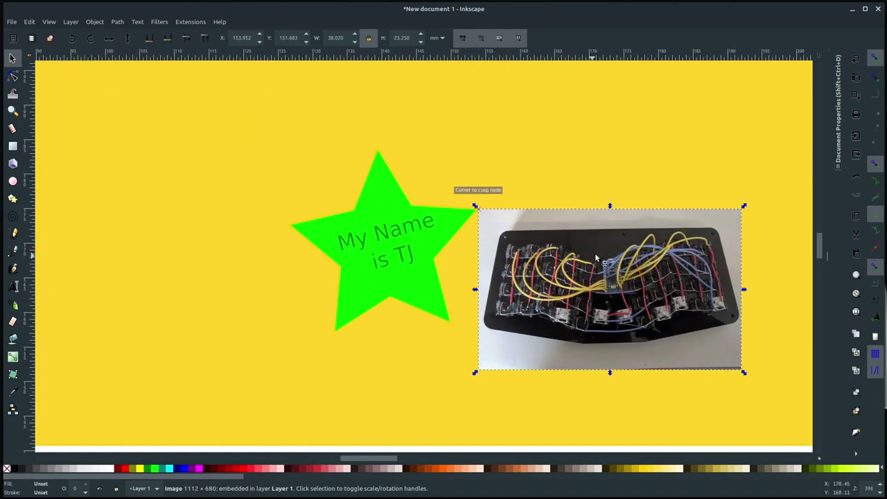
drag(745, 206, 581, 303)
drag(491, 318, 379, 281)
scroll(479, 269, up, 5)
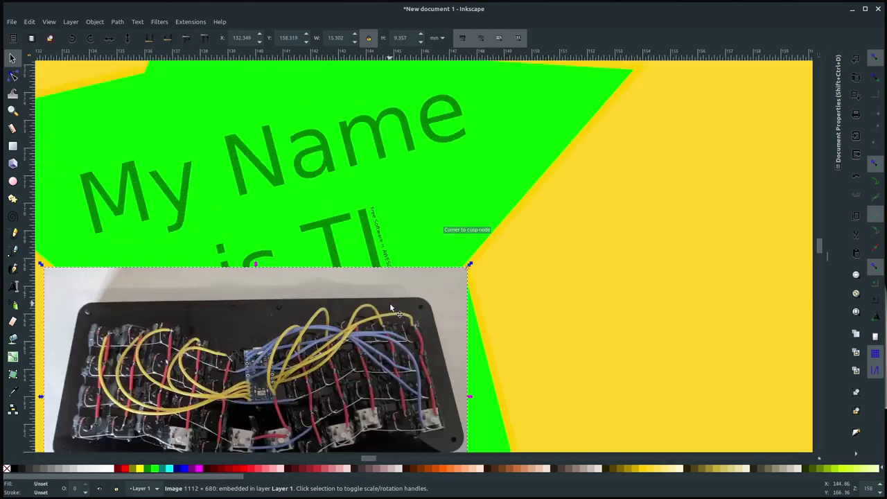
drag(495, 268, 619, 203)
drag(705, 184, 343, 388)
Shrink the photo further, place it over the O of AWESOME! and raise the text above it
scroll(343, 388, up, 4)
scroll(333, 326, down, 4)
scroll(333, 326, left, 4)
drag(494, 223, 394, 191)
scroll(395, 191, up, 5)
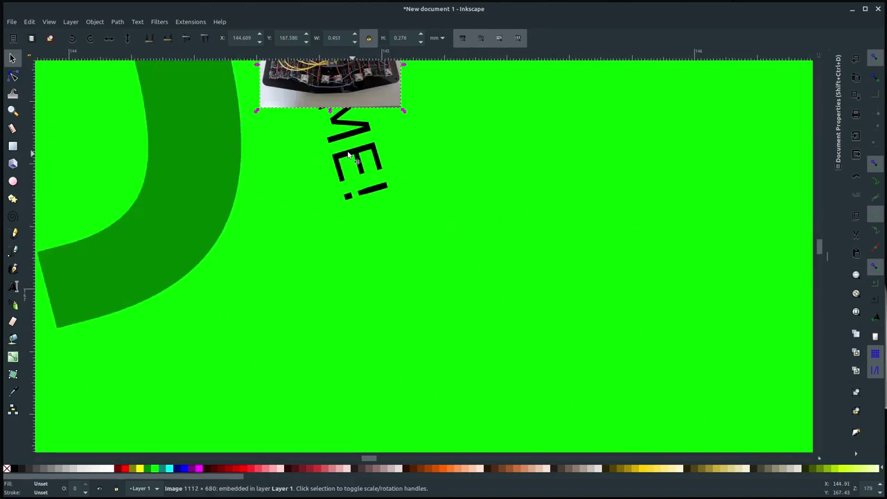
drag(486, 165, 414, 208)
drag(384, 236, 434, 215)
click(428, 221)
click(422, 179)
click(204, 37)
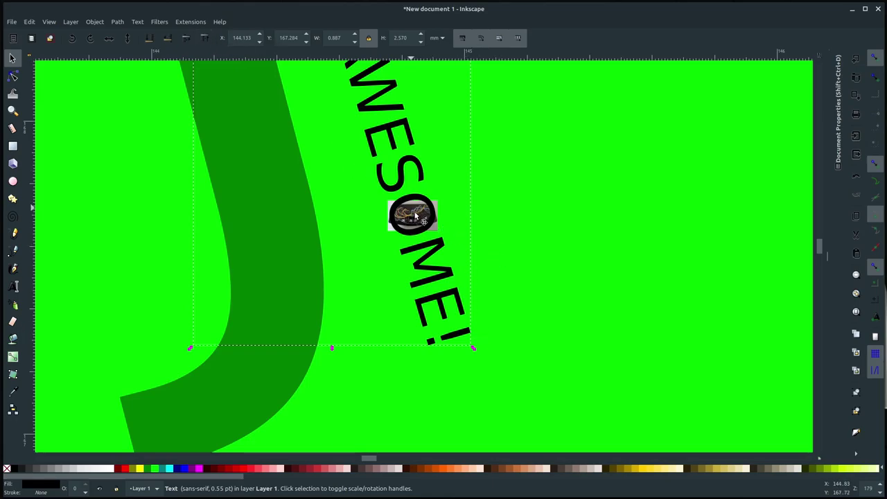
scroll(435, 212, down, 6)
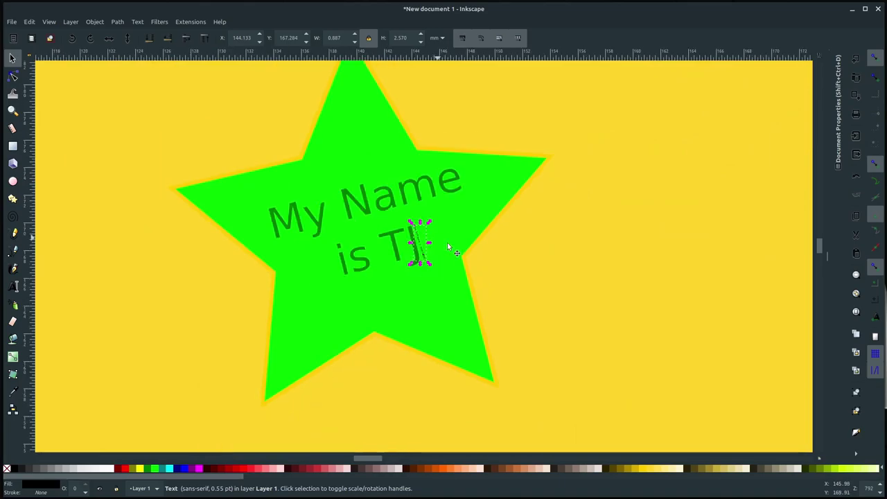
Delete the two duplicate Welcome slides on the right side of the page
click(549, 272)
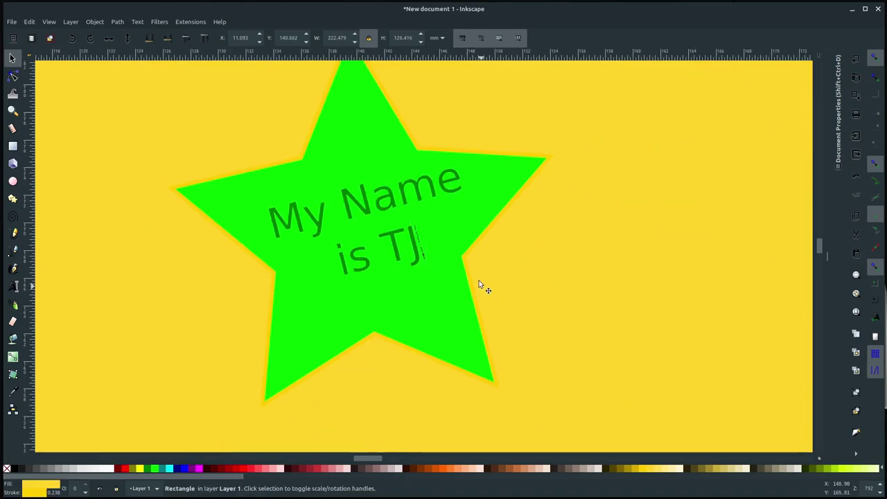
scroll(479, 284, down, 8)
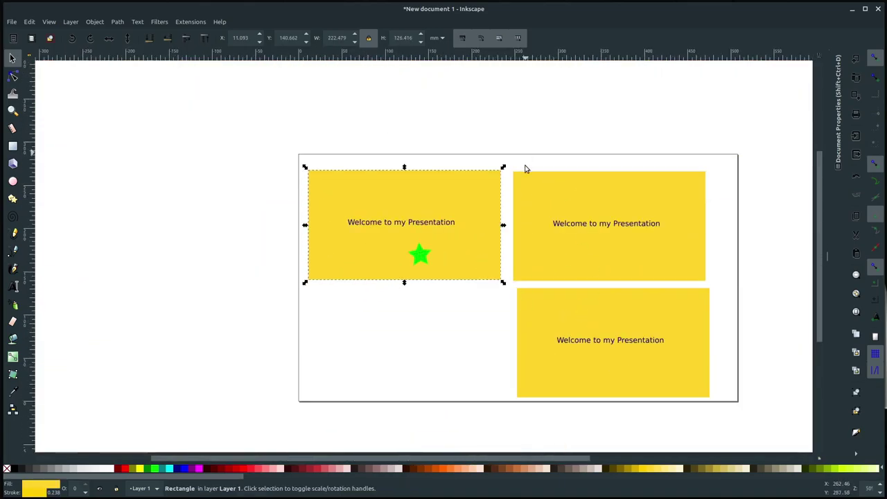
click(511, 150)
drag(511, 150, 743, 416)
key(Delete)
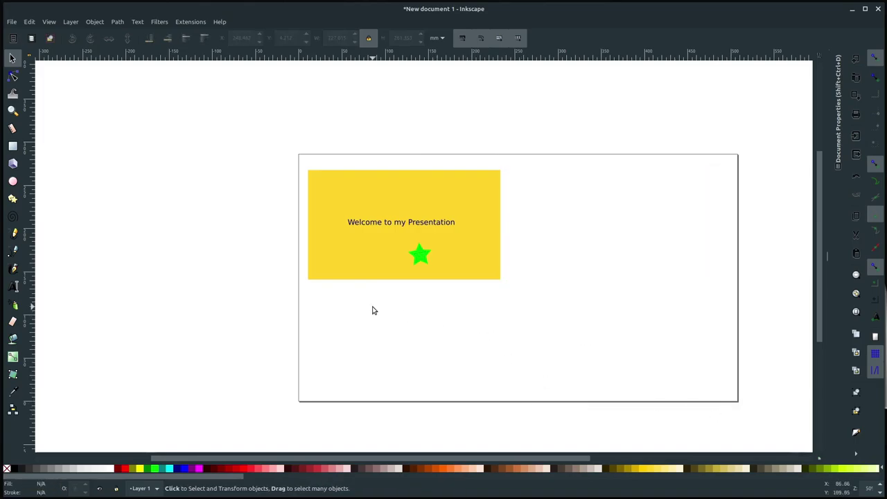
Scale the remaining slide, with its text and star, up to nearly fill the page
drag(256, 145, 590, 353)
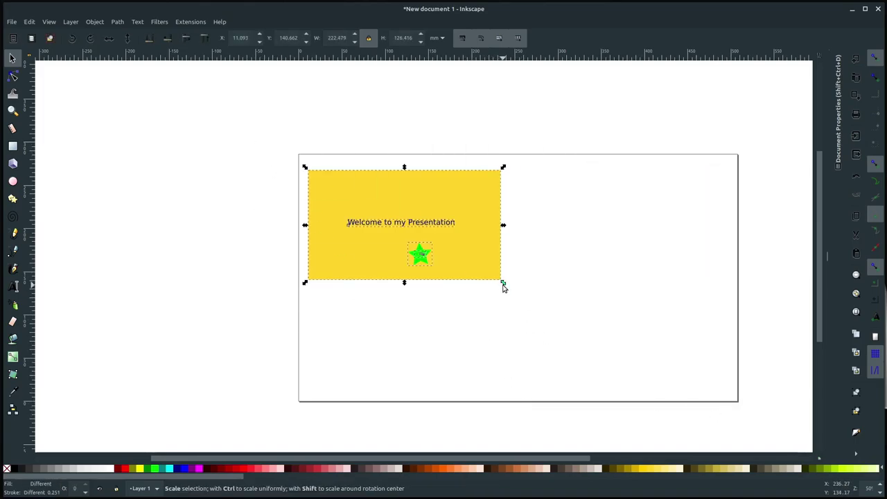
drag(503, 284, 775, 415)
drag(533, 303, 525, 291)
drag(721, 398, 746, 413)
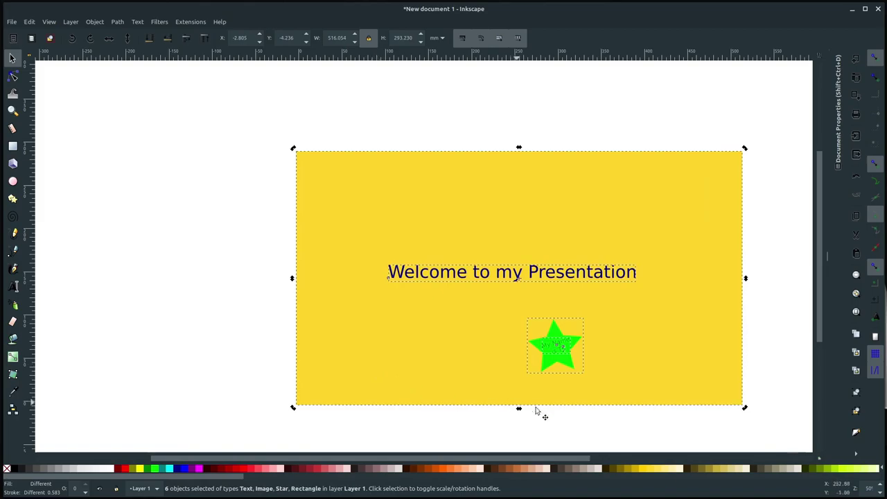
Move the green star group above the title's right end and tilt it slightly
click(556, 425)
drag(608, 439, 502, 311)
drag(560, 334, 614, 216)
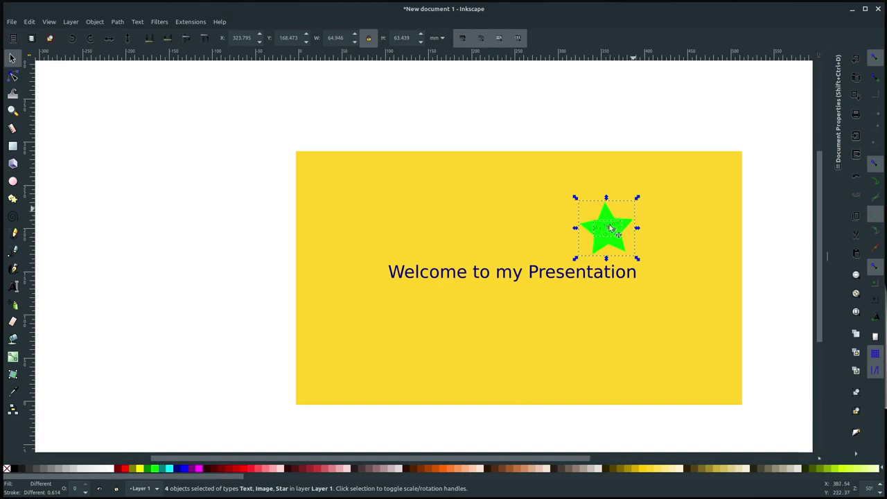
drag(638, 199, 627, 232)
click(773, 256)
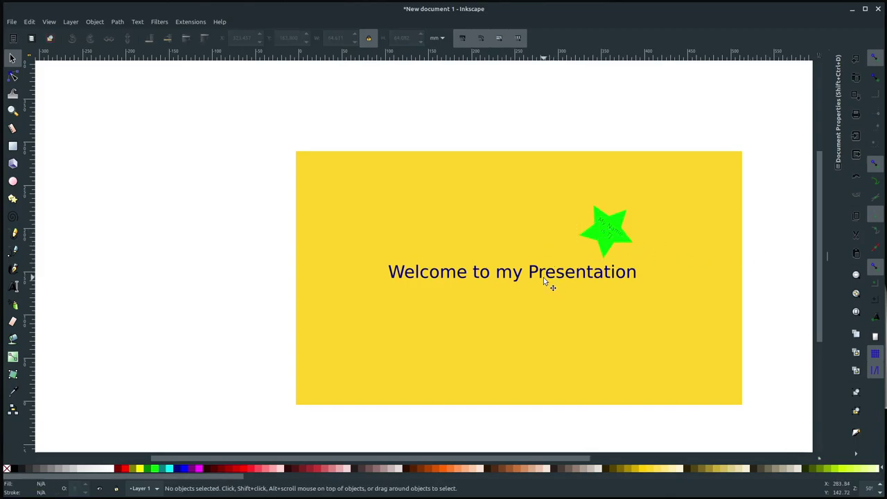
Save As to the Desktop, renaming drawing.svg to my_pres.svg
click(12, 22)
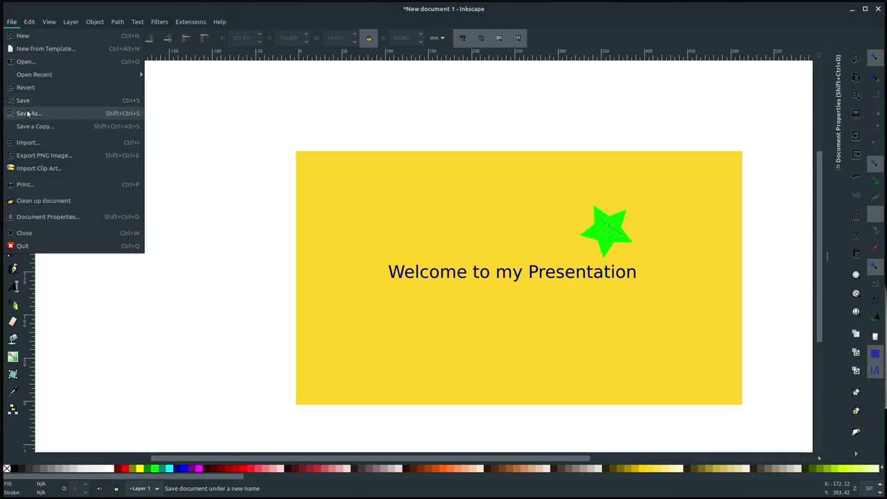
click(26, 103)
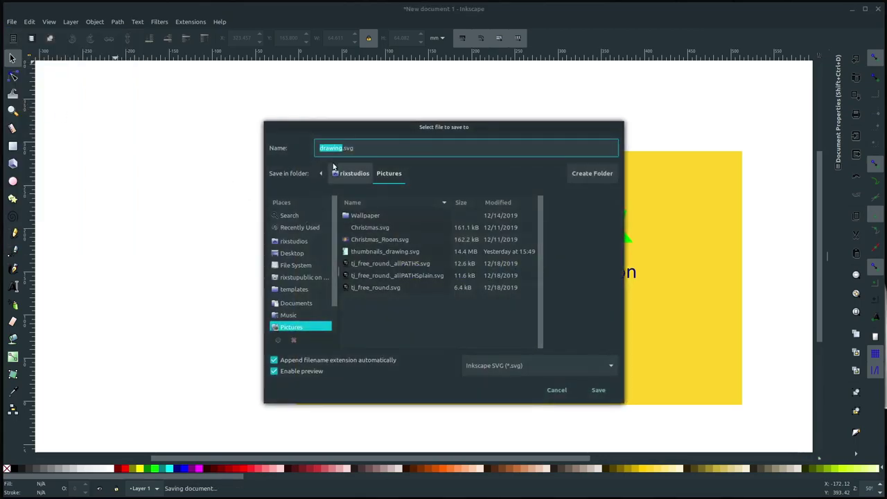
click(356, 148)
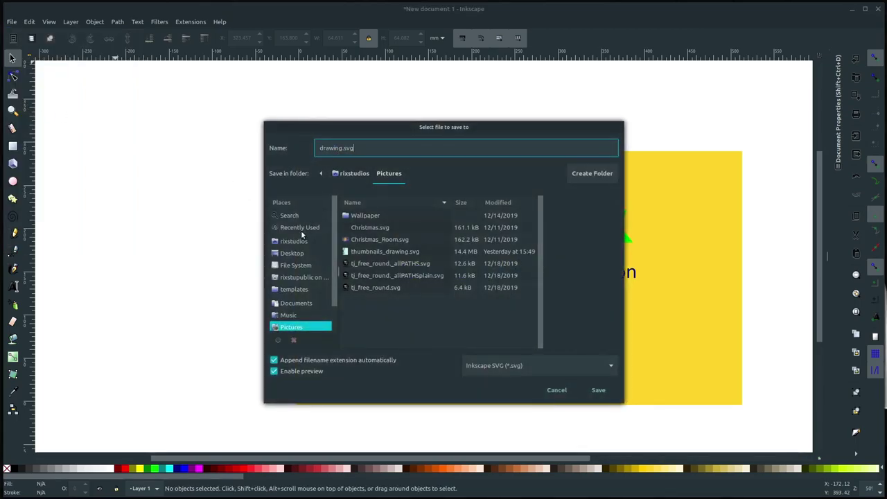
click(297, 253)
click(360, 147)
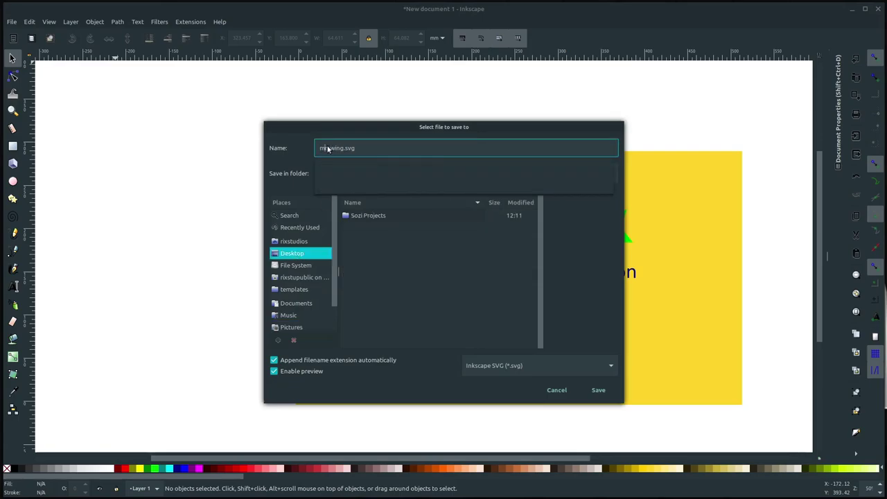
text(my_pres)
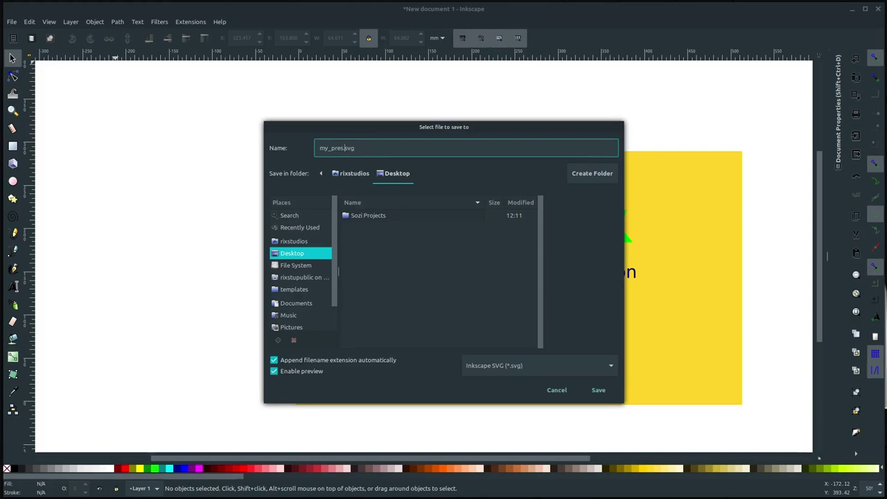
click(599, 390)
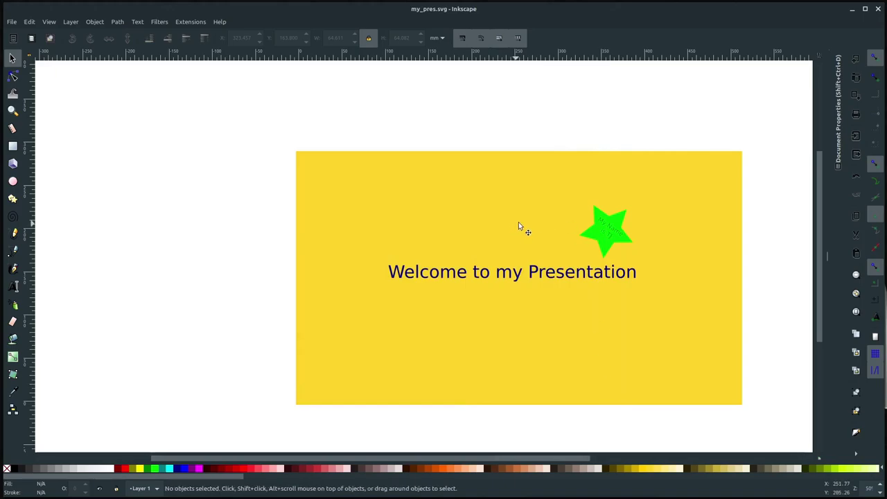
Close Inkscape and restore the Sozi window, moving it to the screen corner
click(879, 9)
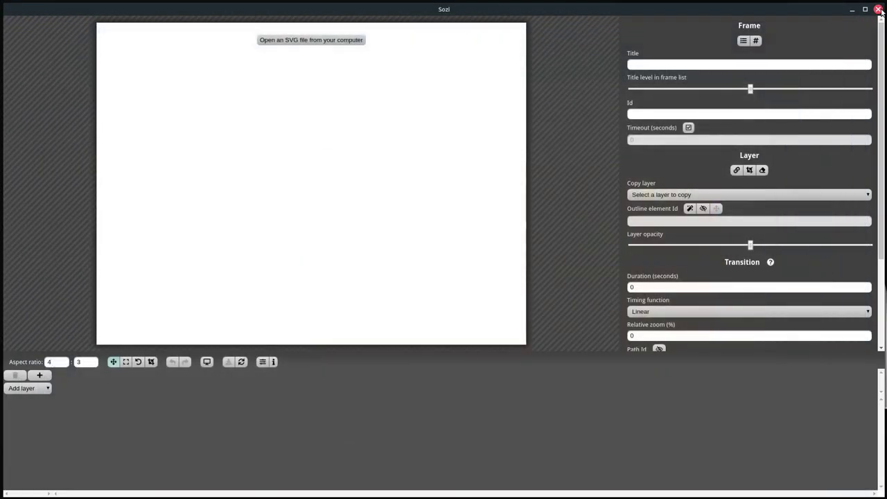
double_click(822, 7)
click(44, 253)
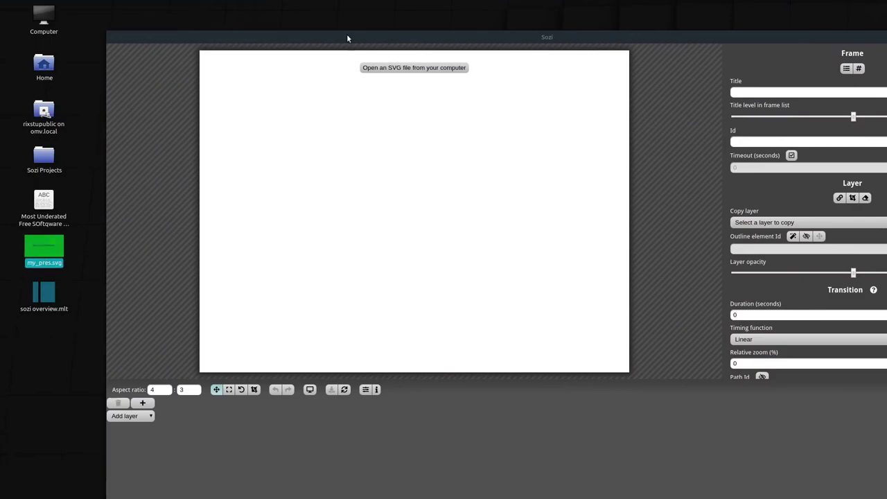
drag(348, 34, 246, 4)
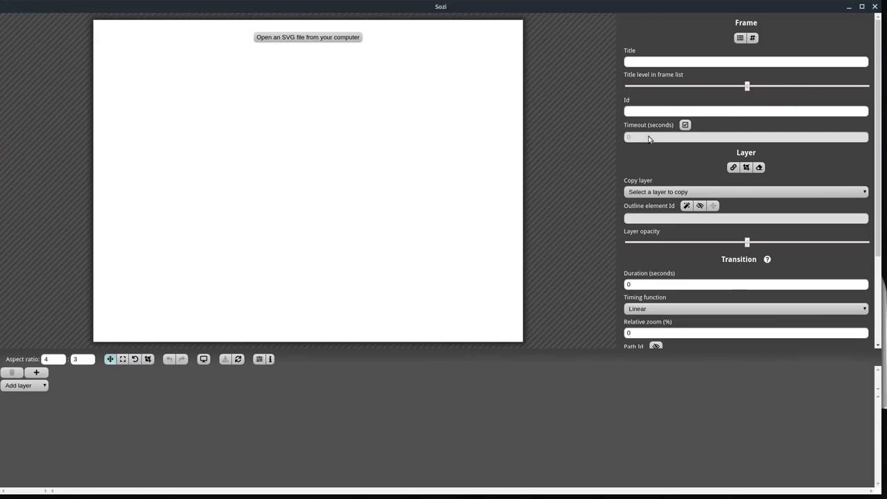
Open my_pres.svg from the Desktop in Sozi
click(280, 39)
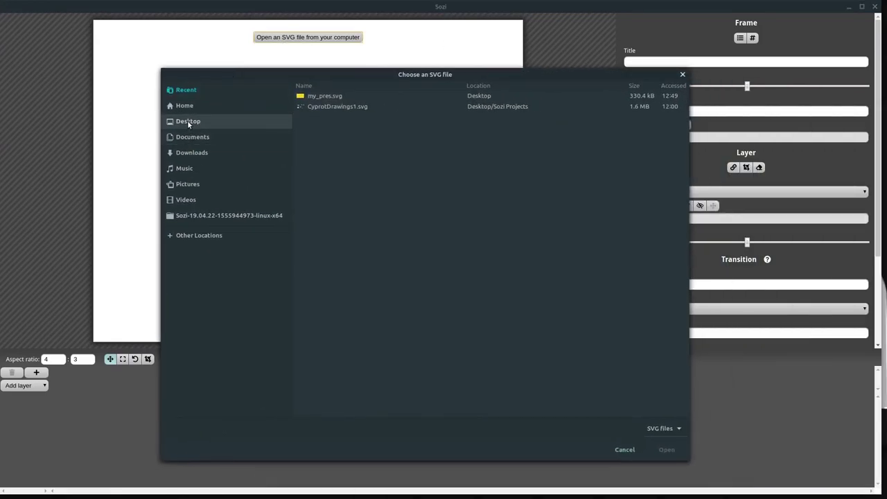
click(188, 120)
click(325, 131)
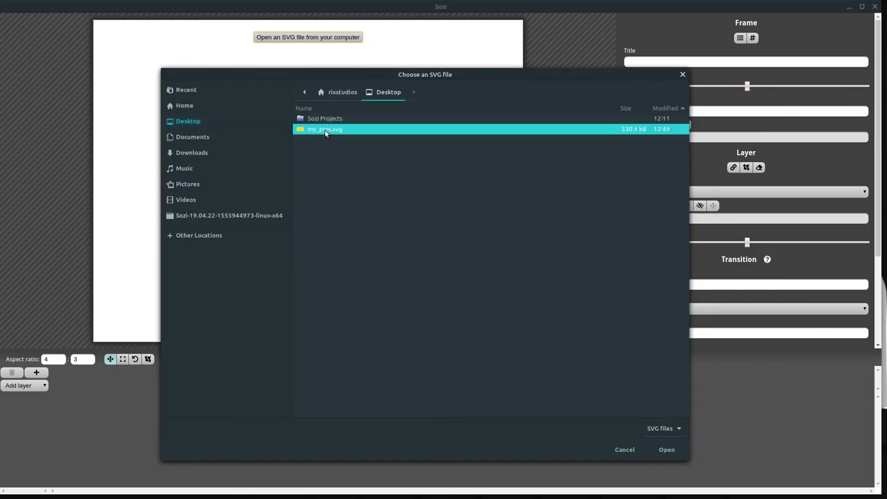
click(667, 450)
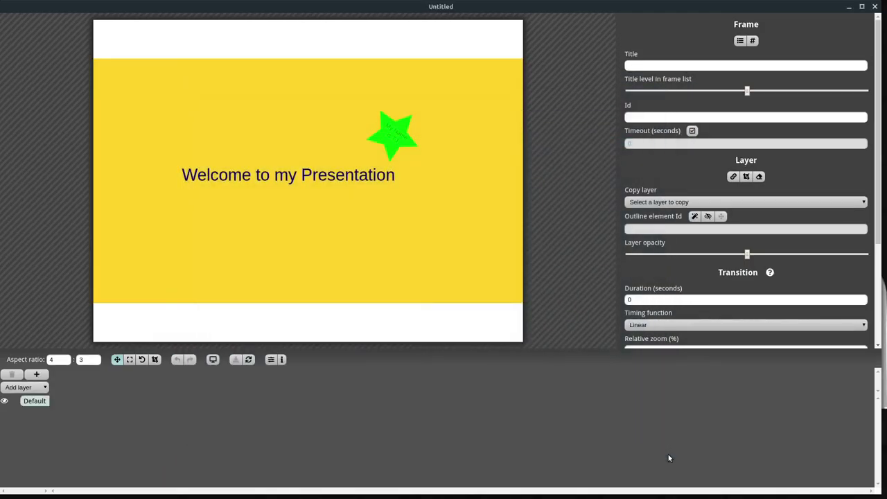
Set the presentation aspect ratio to 16:9
click(65, 362)
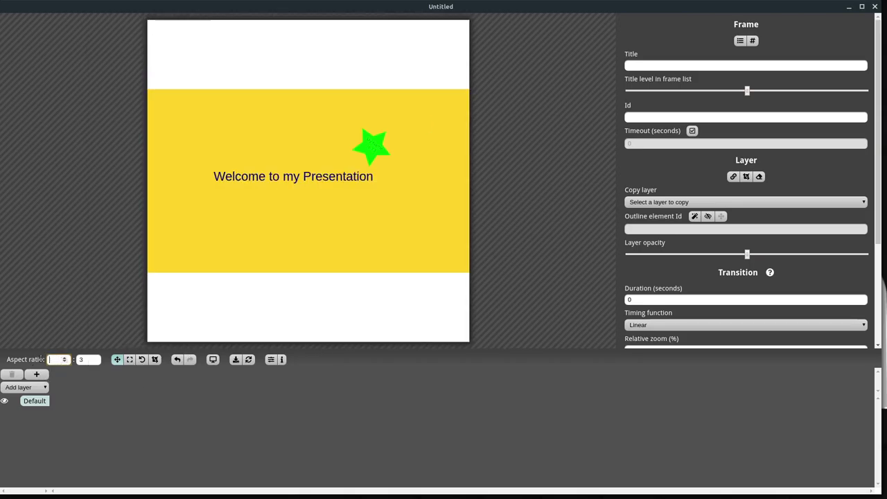
click(85, 360)
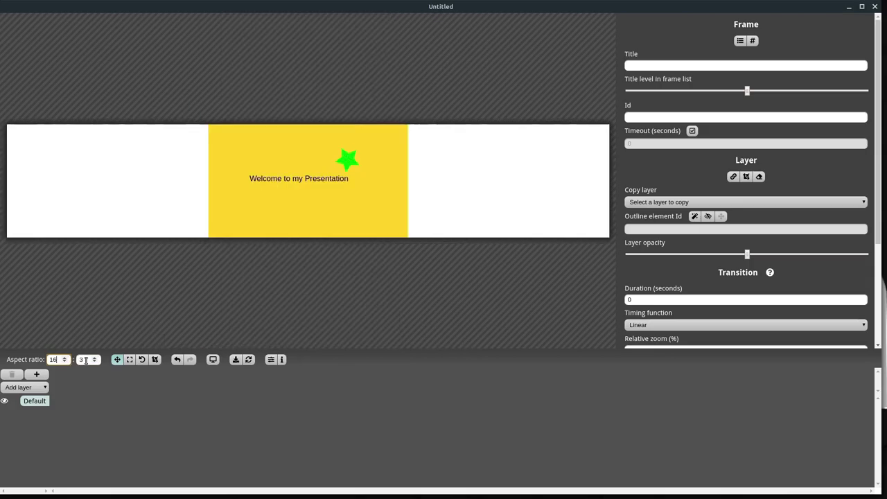
click(122, 415)
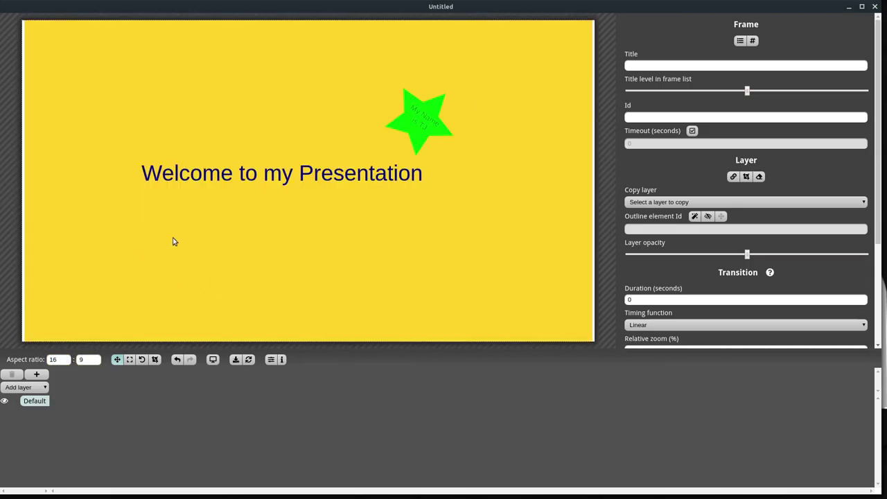
Zoom and pan the view to frame the Welcome title and the star
scroll(315, 194, up, 1)
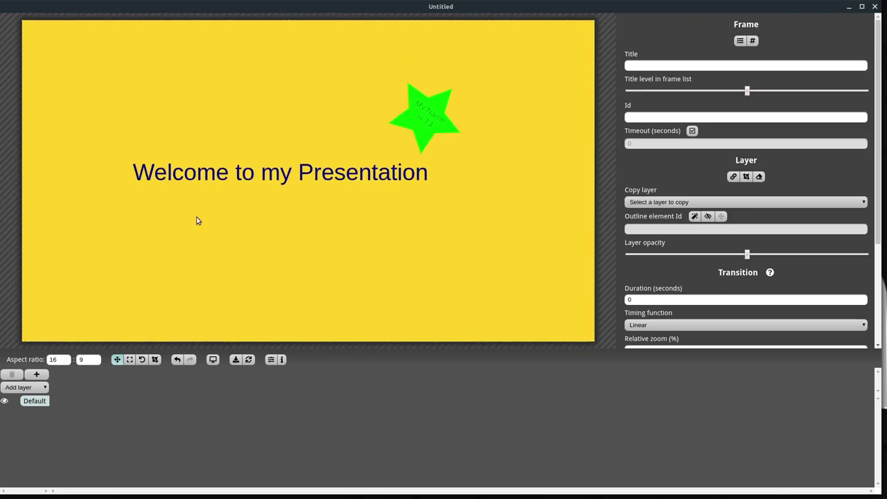
scroll(212, 178, up, 2)
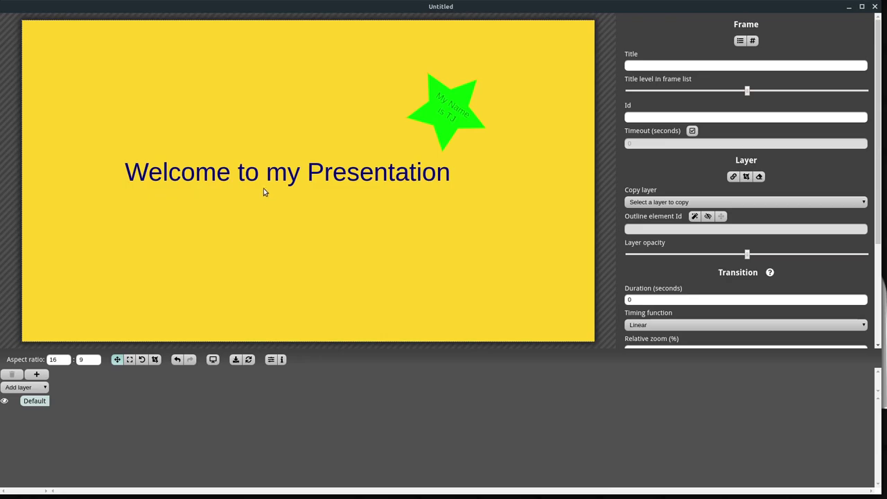
drag(262, 189, 262, 209)
scroll(291, 211, up, 1)
scroll(254, 214, up, 1)
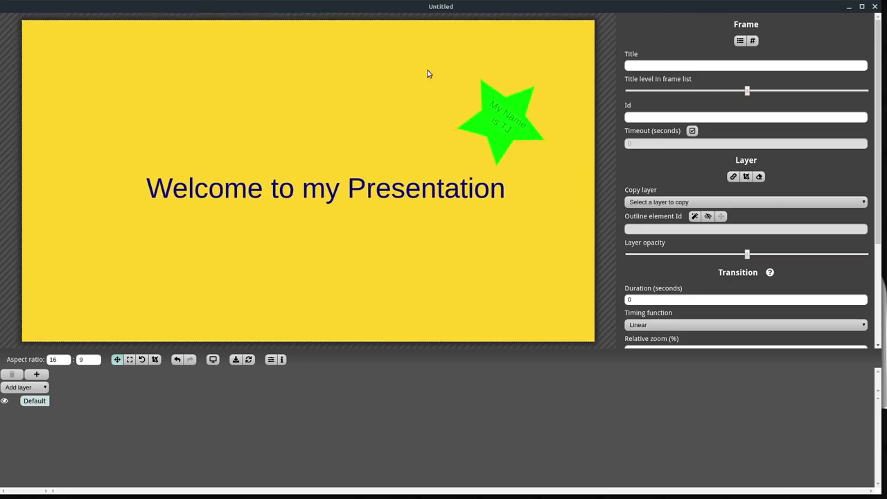
drag(342, 208, 331, 210)
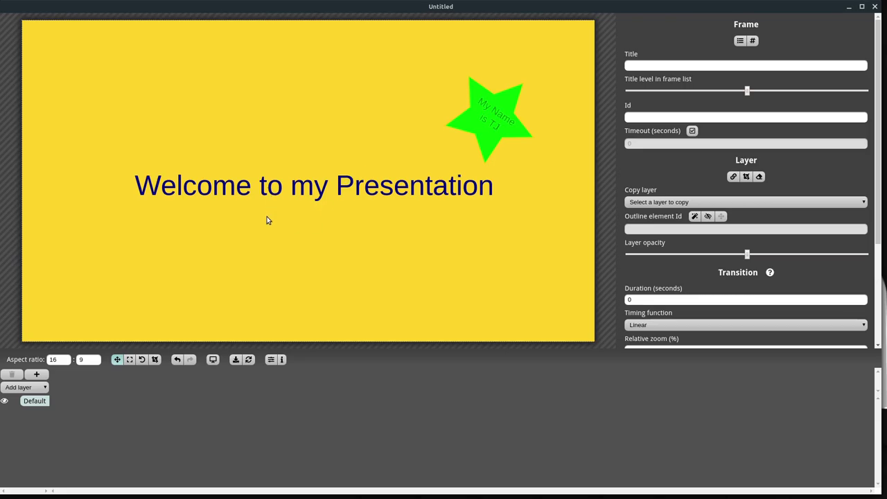
Add the first frame and title it 'Welcome'
click(36, 376)
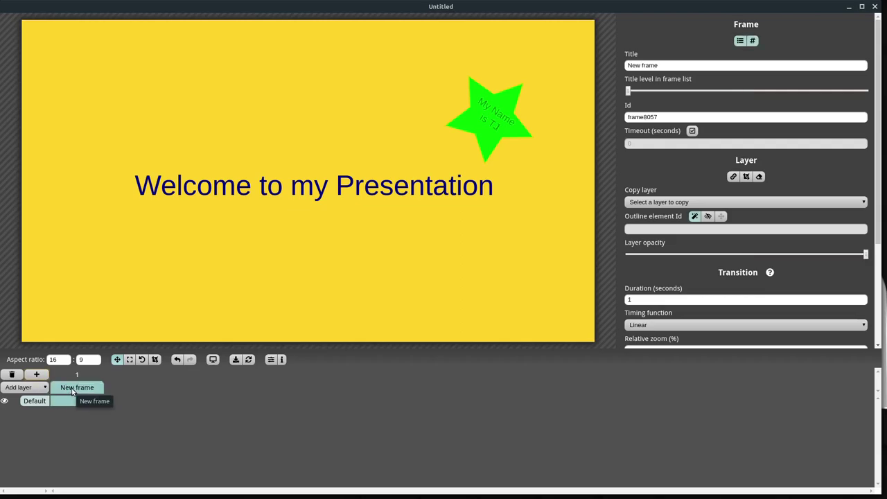
click(666, 65)
drag(666, 65, 628, 66)
text(Welcome)
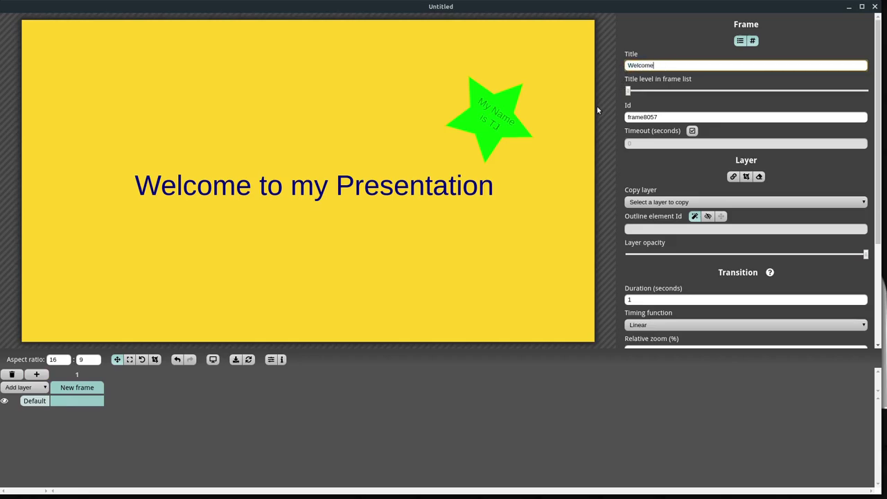
key(Return)
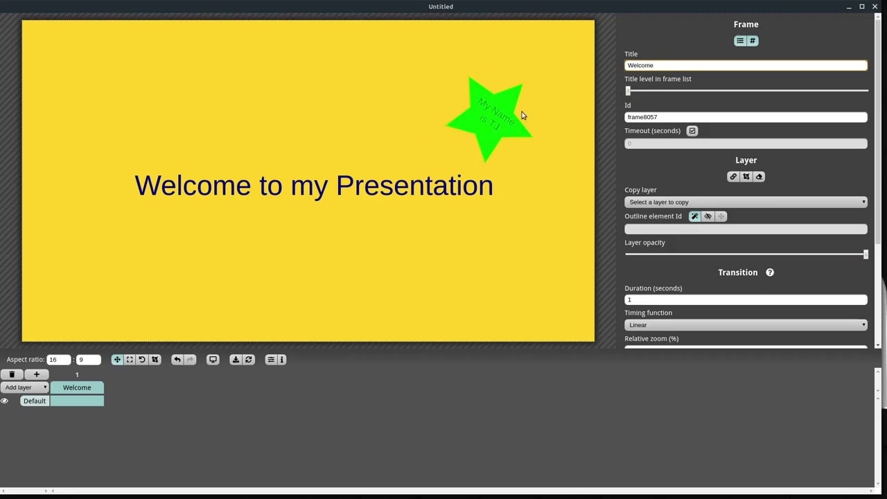
Add a second frame and title it 'Star'
click(36, 375)
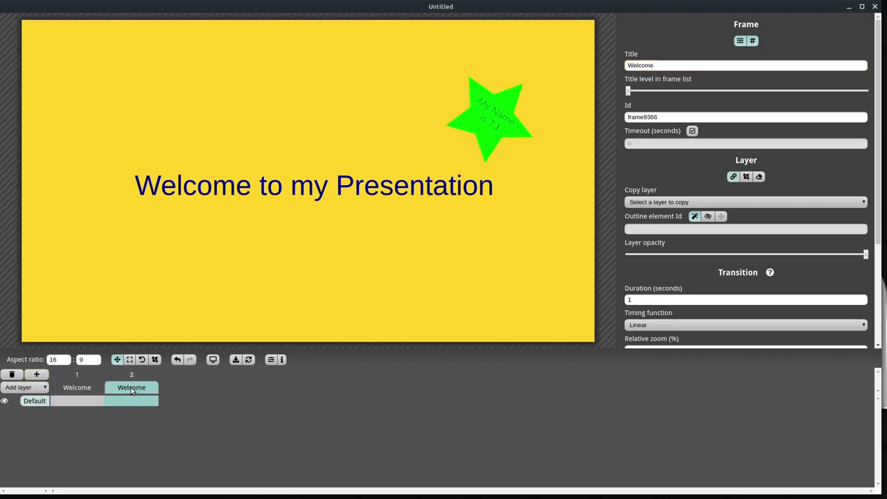
double_click(669, 63)
text(Star)
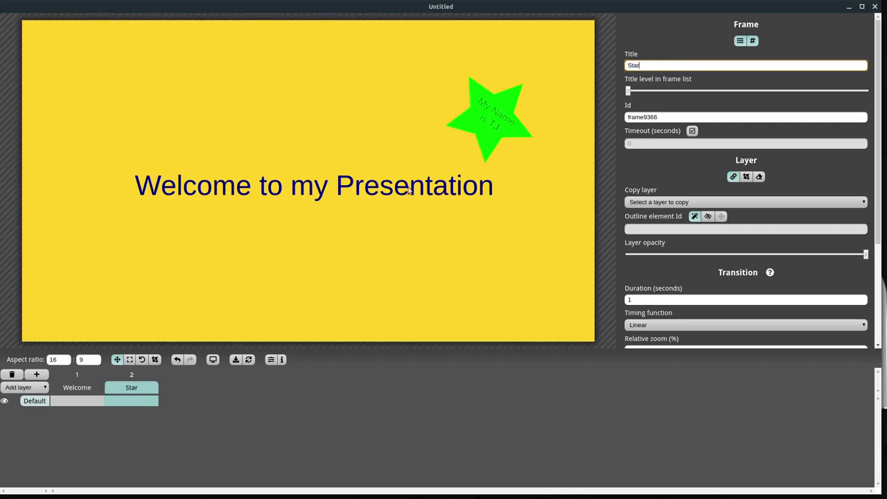
Zoom the Star frame in on the green star, rotate it level, and compare with Welcome
scroll(479, 142, up, 6)
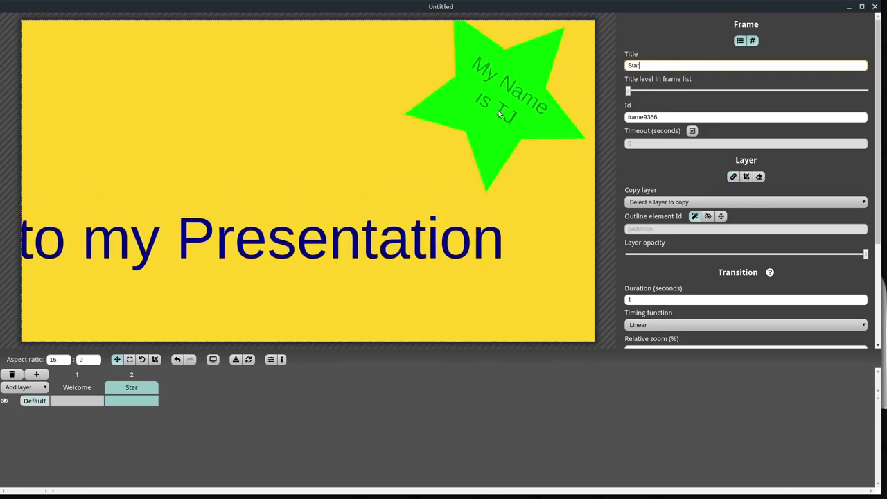
drag(499, 108, 418, 169)
scroll(443, 167, up, 6)
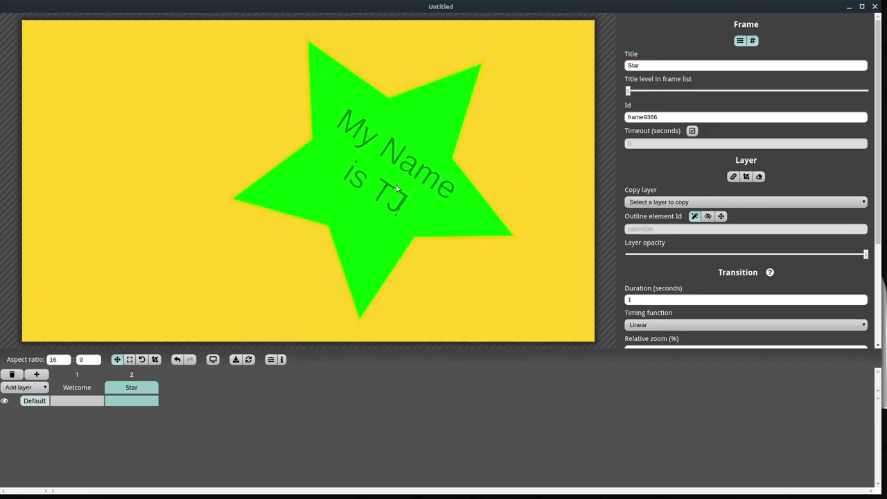
drag(339, 187, 349, 182)
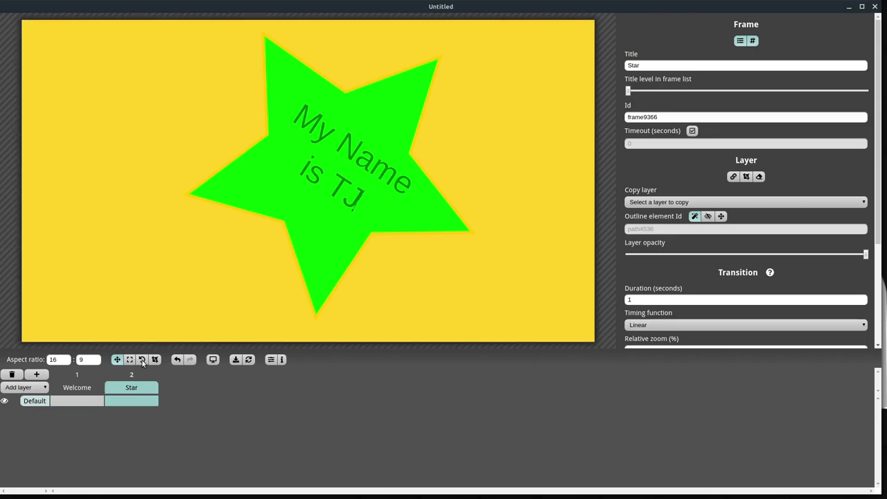
click(141, 359)
drag(208, 200, 343, 226)
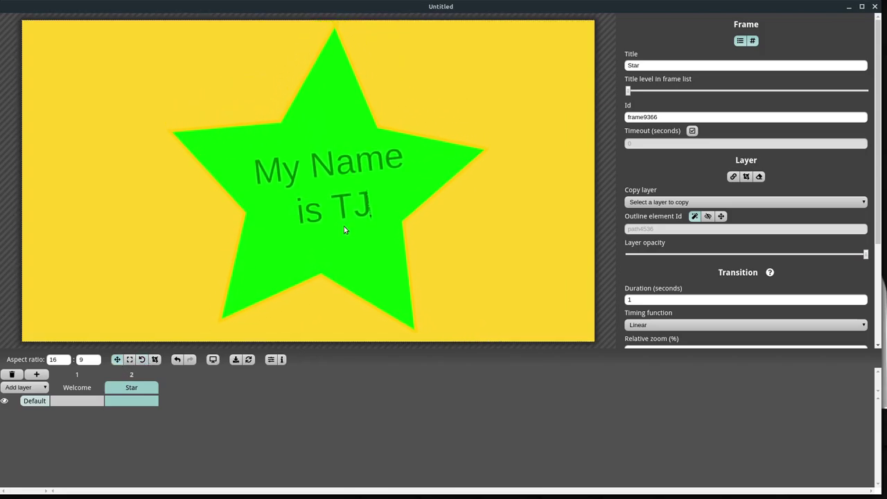
click(77, 389)
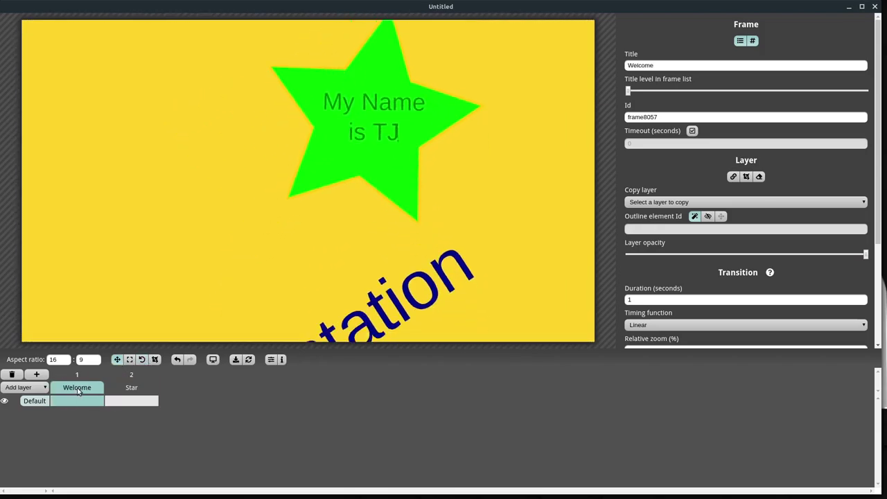
click(131, 389)
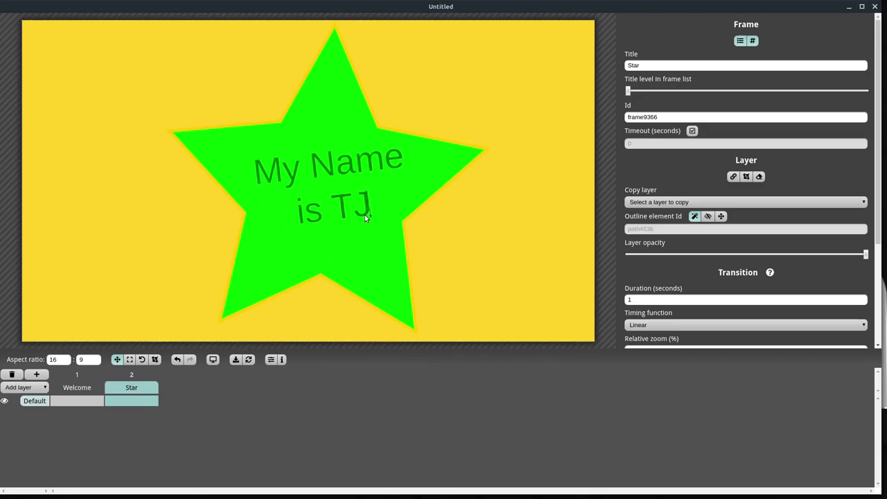
Add a third frame and title it 'Awesome'
click(36, 375)
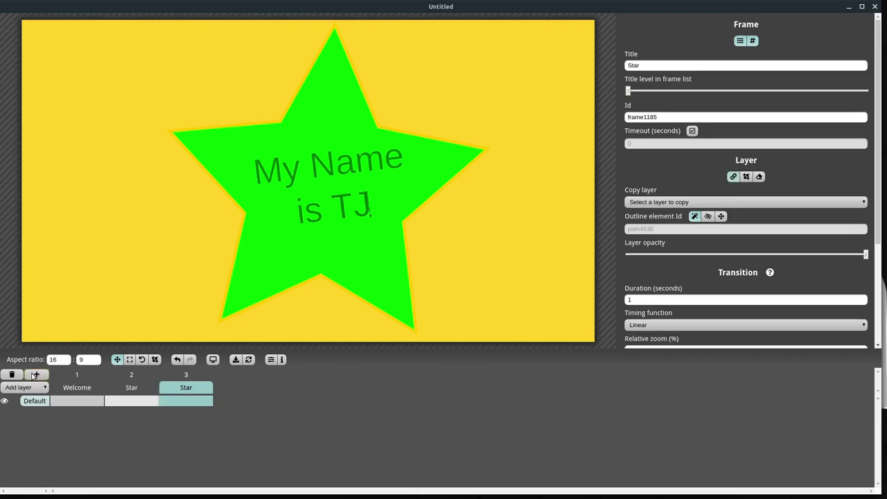
double_click(647, 66)
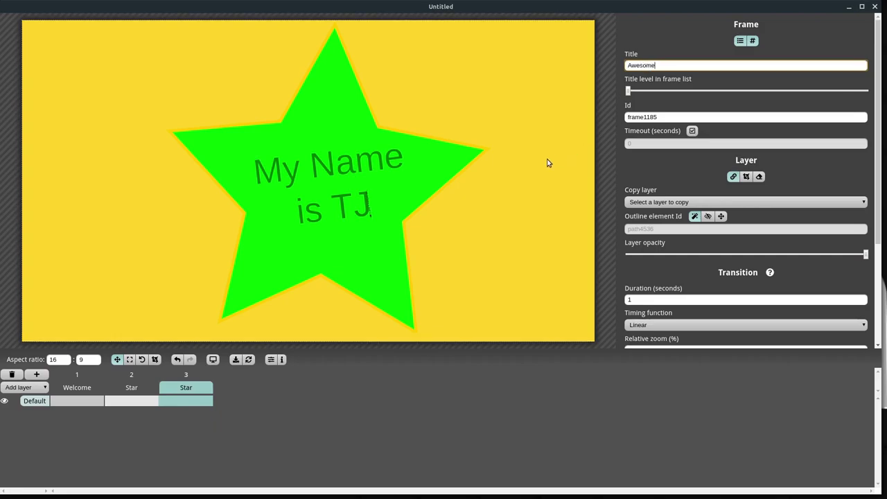
key(Return)
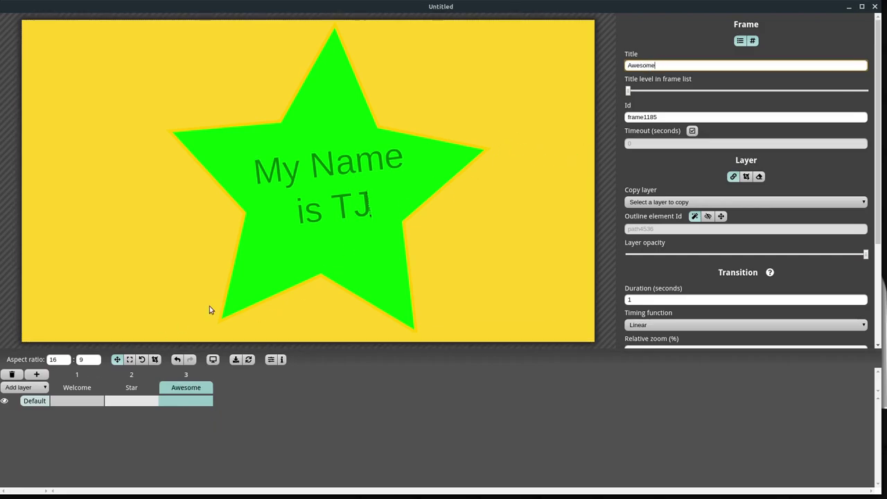
Zoom, rotate and pan so 'Free Software is AWESOME!' runs level across the frame
scroll(371, 222, up, 8)
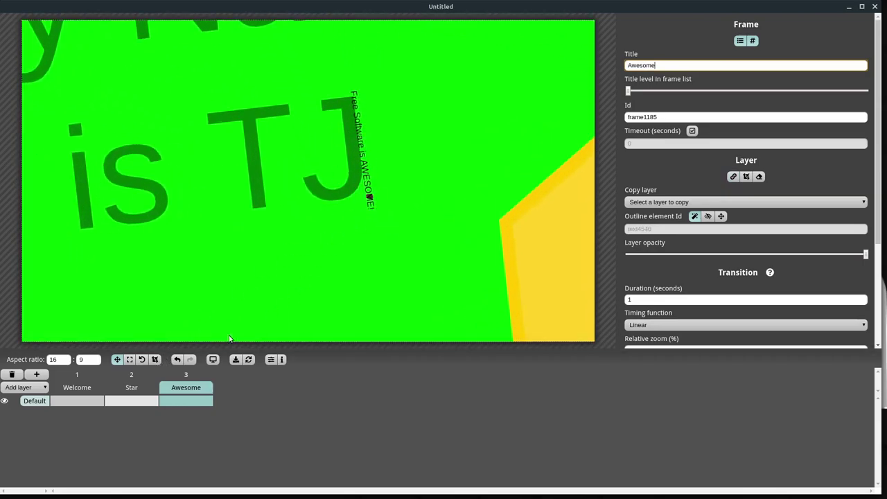
click(142, 360)
drag(280, 143, 256, 102)
scroll(263, 156, up, 6)
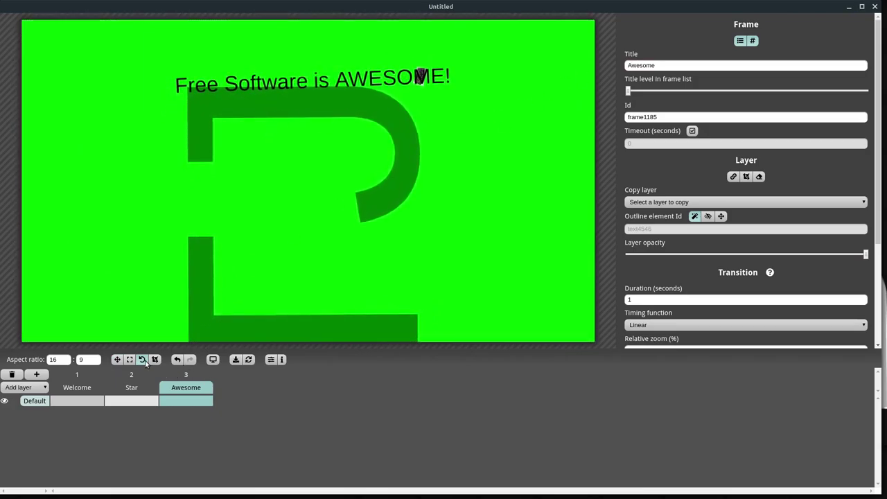
click(117, 359)
drag(330, 210, 348, 246)
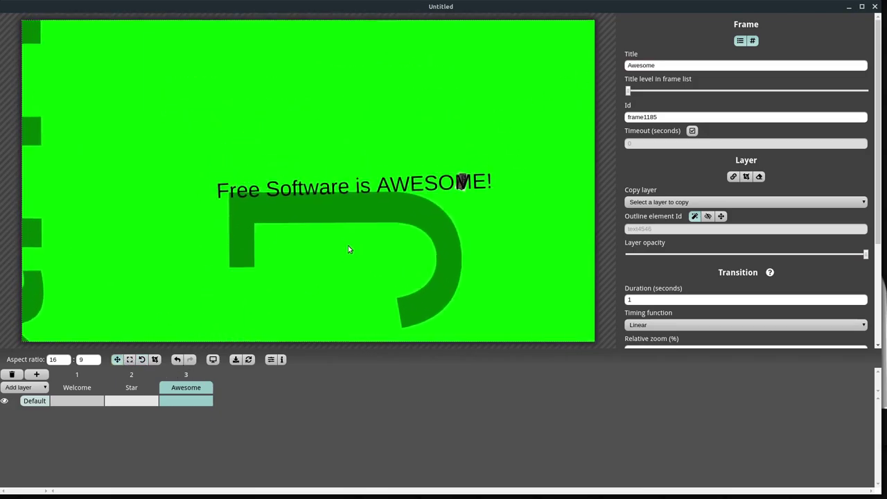
scroll(390, 227, up, 2)
drag(334, 193, 319, 224)
scroll(349, 216, up, 1)
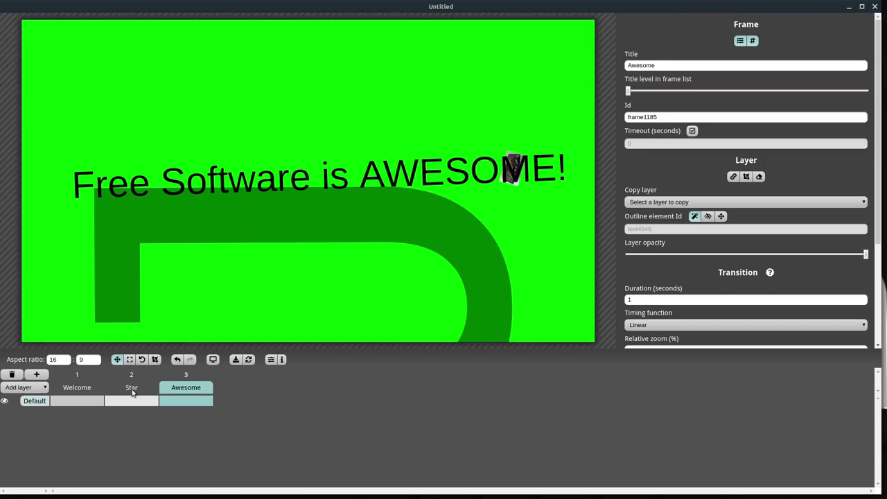
Add a fourth frame, zoom in, and rotate and pan the view around the photo
click(38, 375)
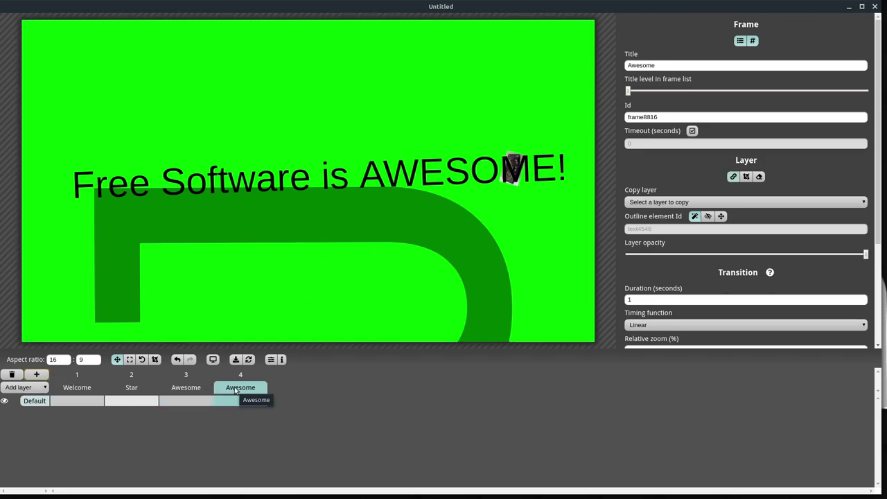
scroll(517, 170, up, 5)
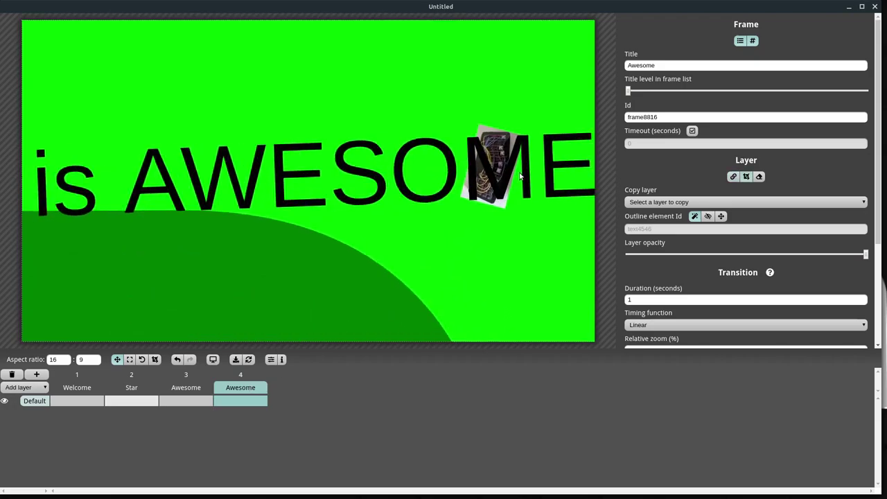
scroll(520, 176, up, 5)
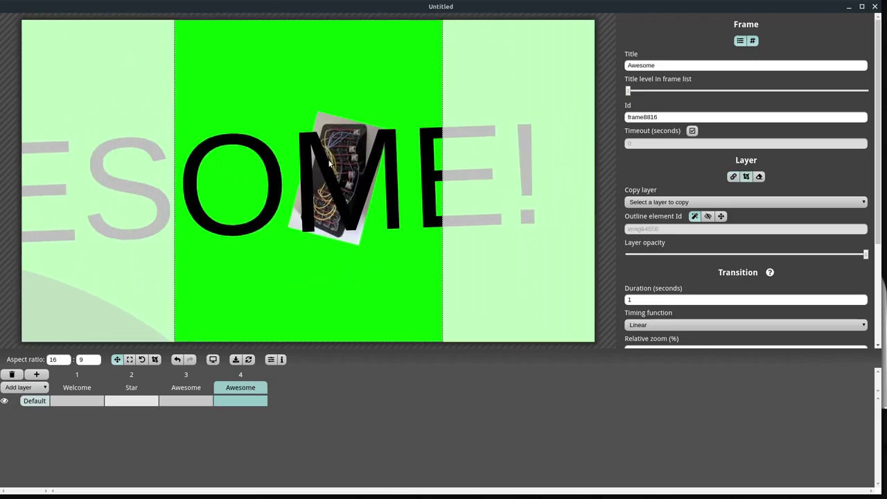
click(155, 359)
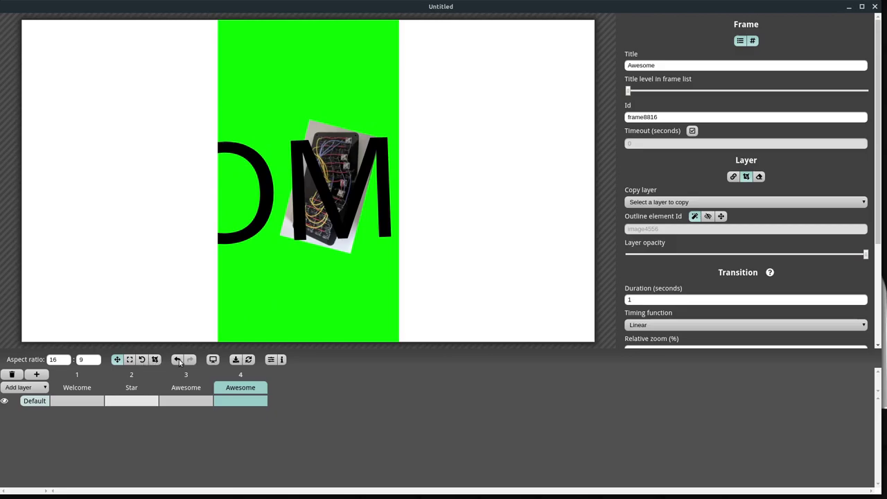
click(141, 359)
drag(201, 297, 92, 124)
click(116, 359)
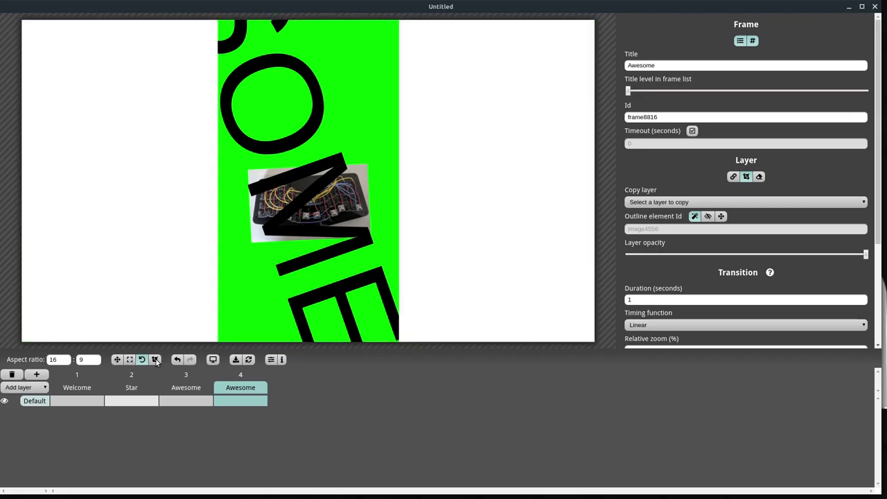
click(117, 360)
drag(293, 222, 250, 318)
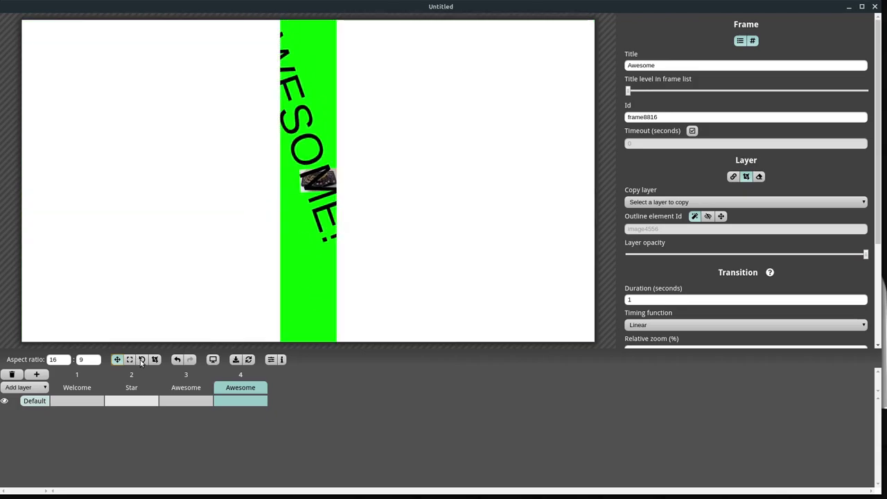
Widen the clip to both canvas edges, zoom in, then trim the clip's left edge
click(154, 359)
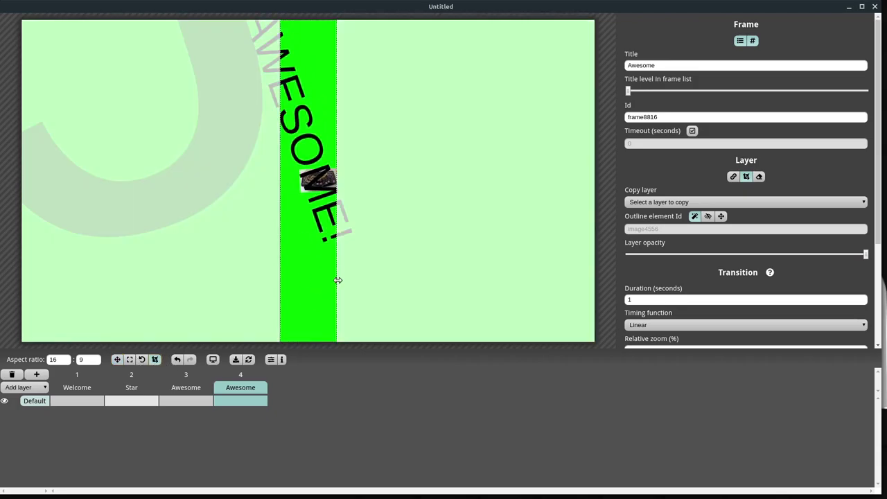
drag(337, 280, 665, 280)
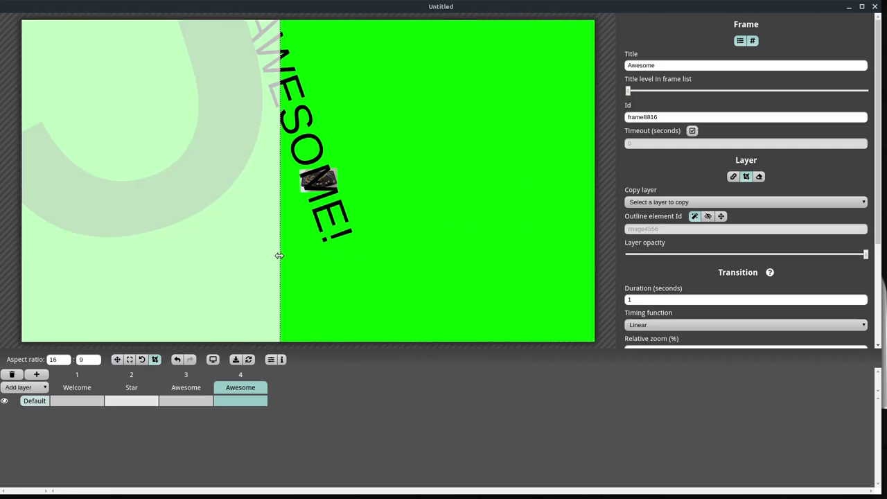
drag(278, 256, 17, 253)
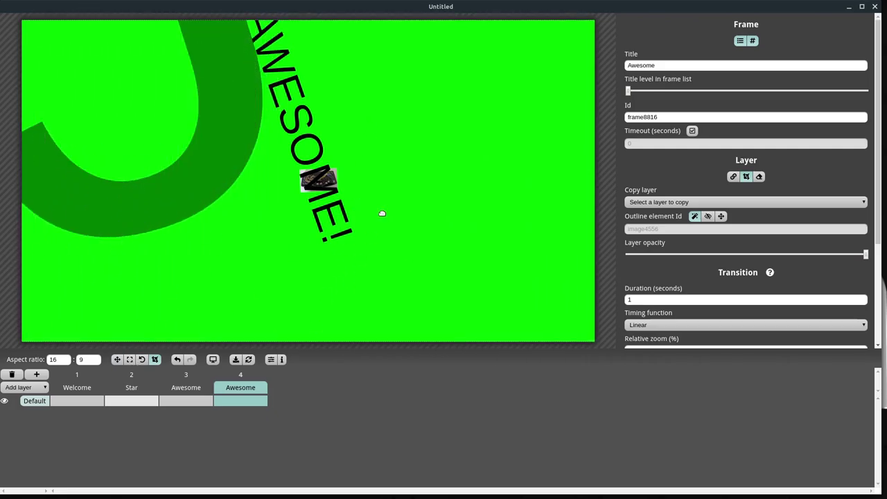
click(130, 361)
scroll(355, 184, down, 2)
scroll(332, 319, up, 5)
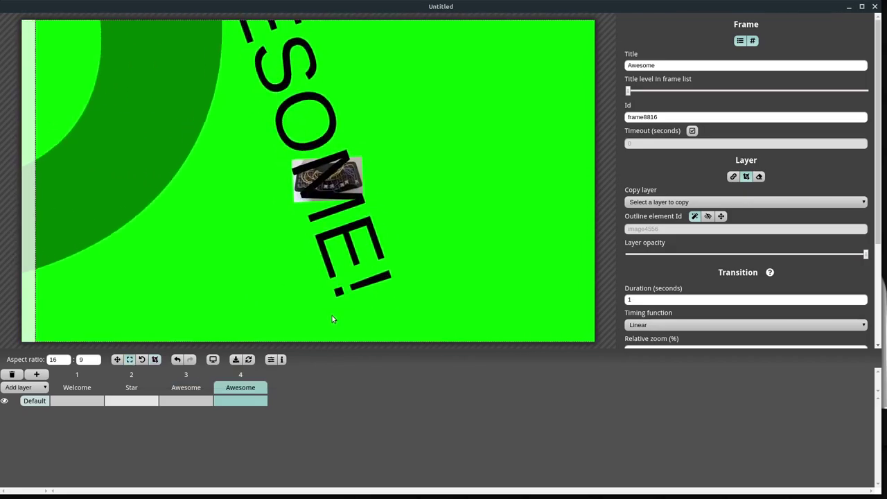
scroll(343, 236, up, 2)
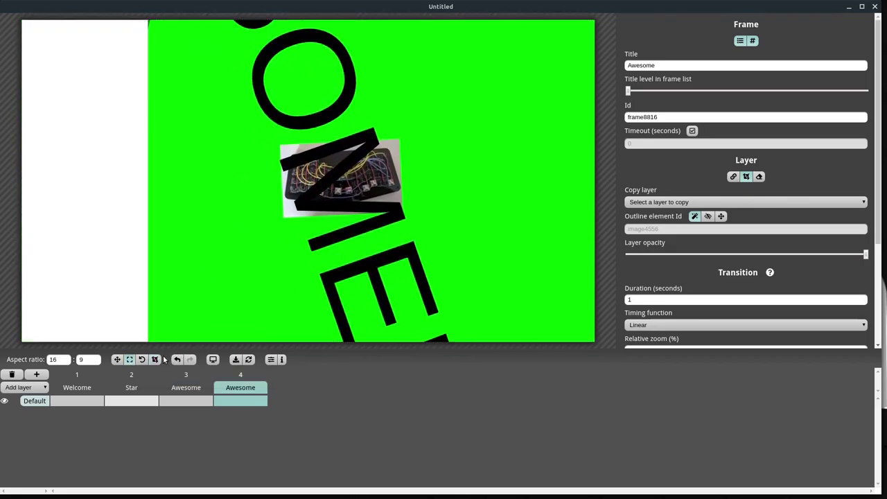
click(155, 359)
drag(140, 264, 21, 267)
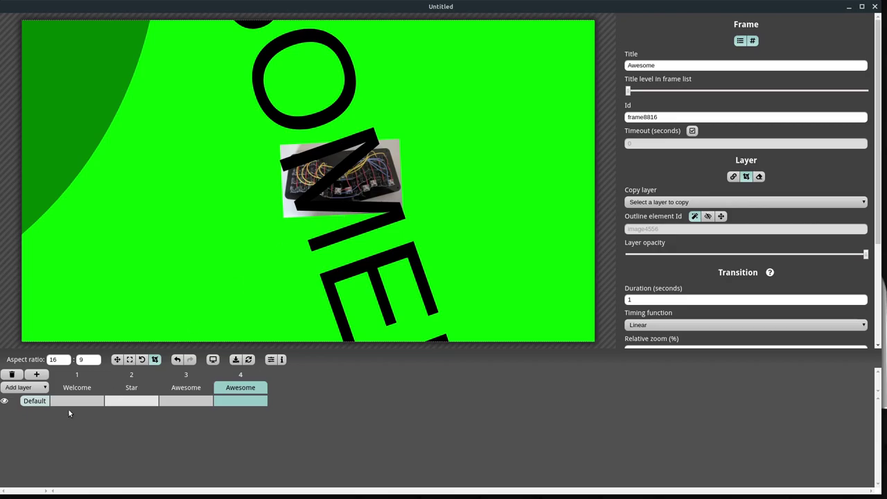
Preview the Welcome, Star and both Awesome frames, ending on Welcome
click(72, 388)
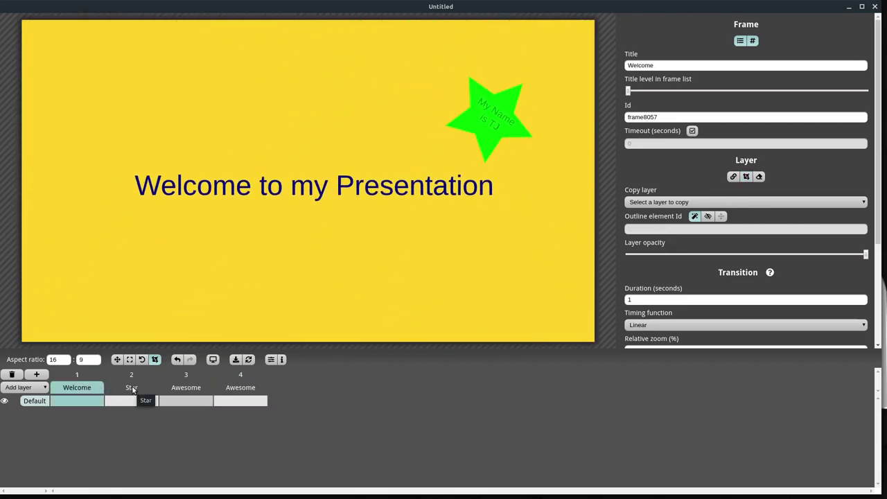
click(133, 389)
click(181, 388)
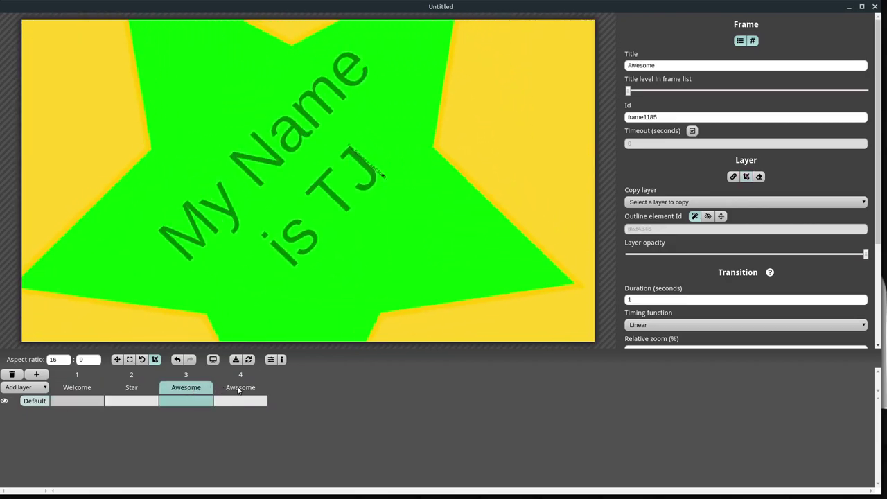
click(239, 388)
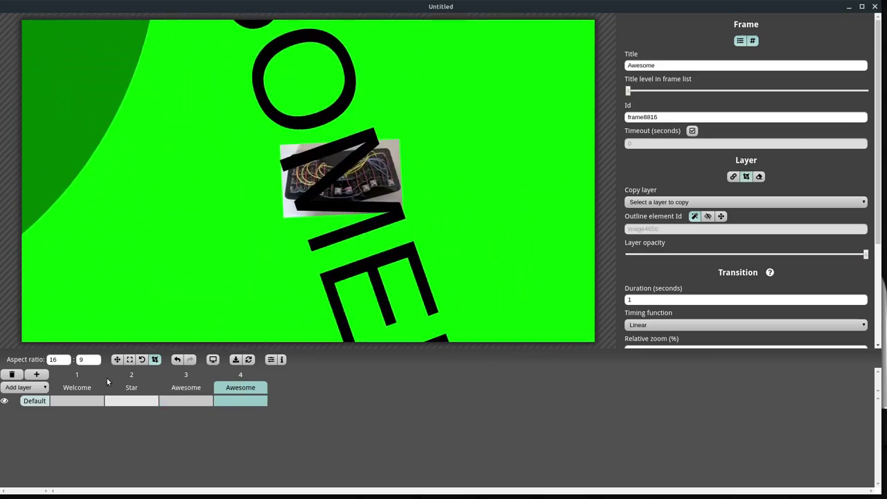
click(81, 390)
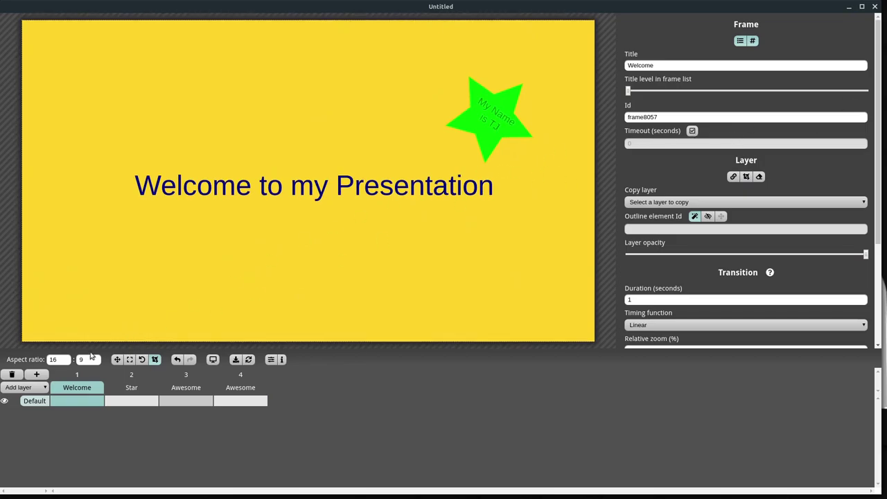
Inspect Welcome's title, id and transition duration, preview the Star transition, and return
click(663, 64)
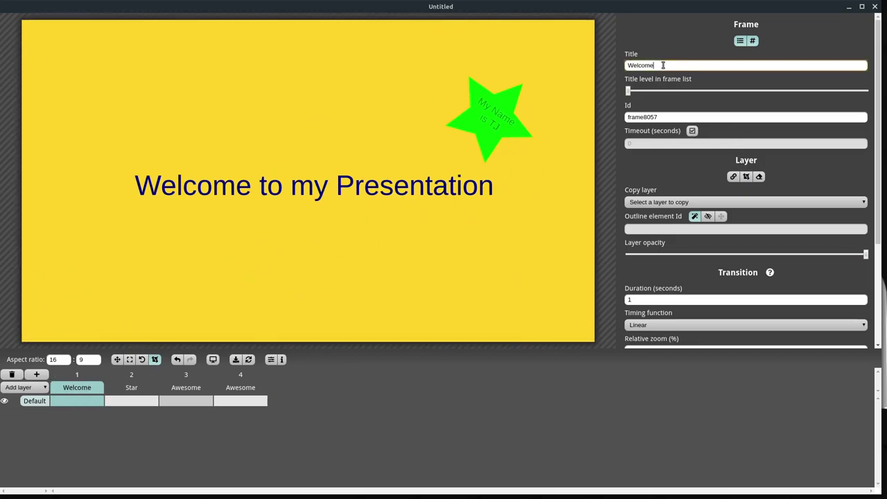
click(645, 118)
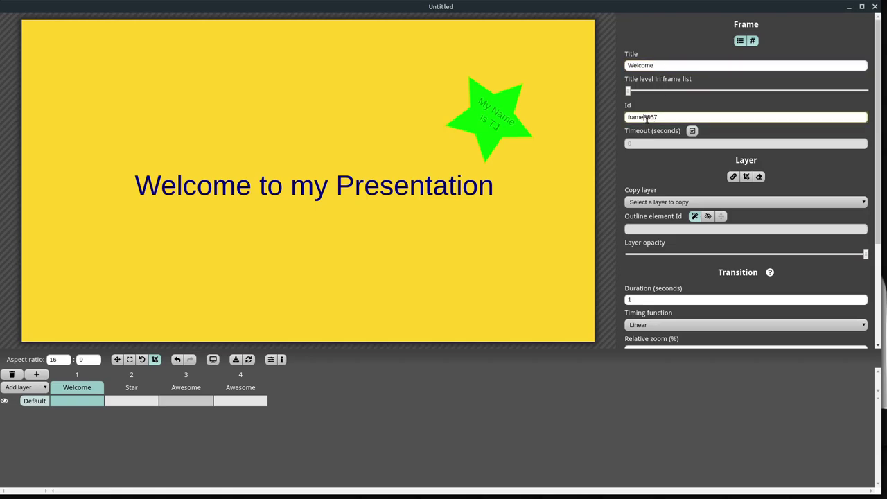
click(642, 298)
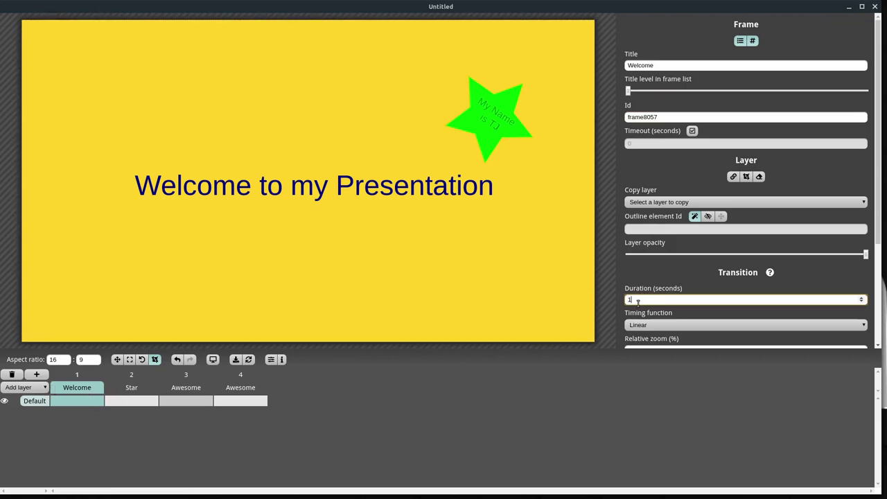
click(131, 390)
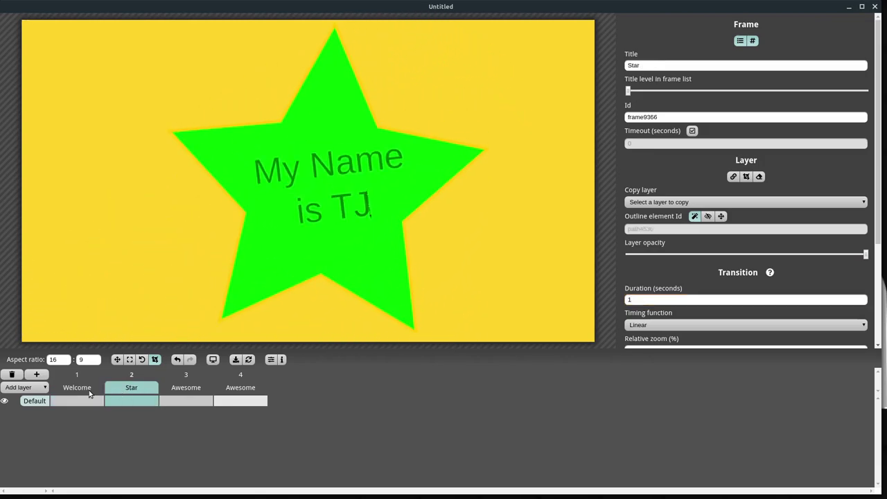
click(88, 394)
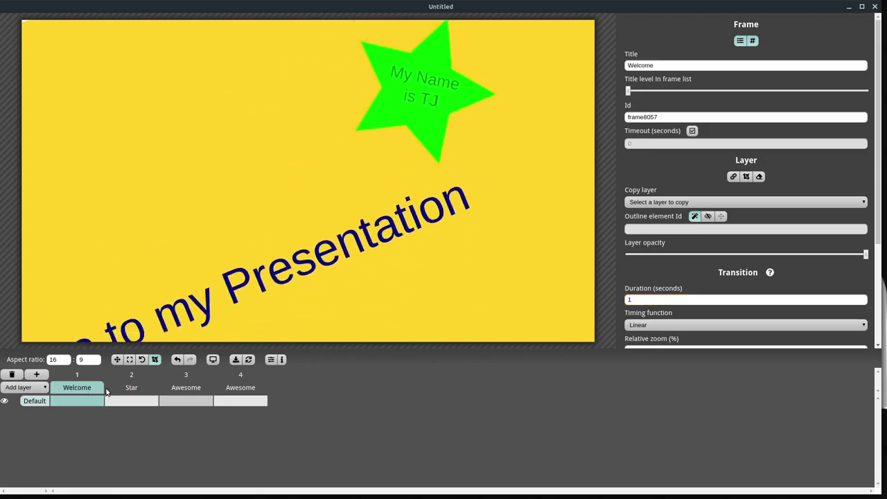
Give the Star frame a 5-second transition and replay it from the Welcome frame
click(643, 300)
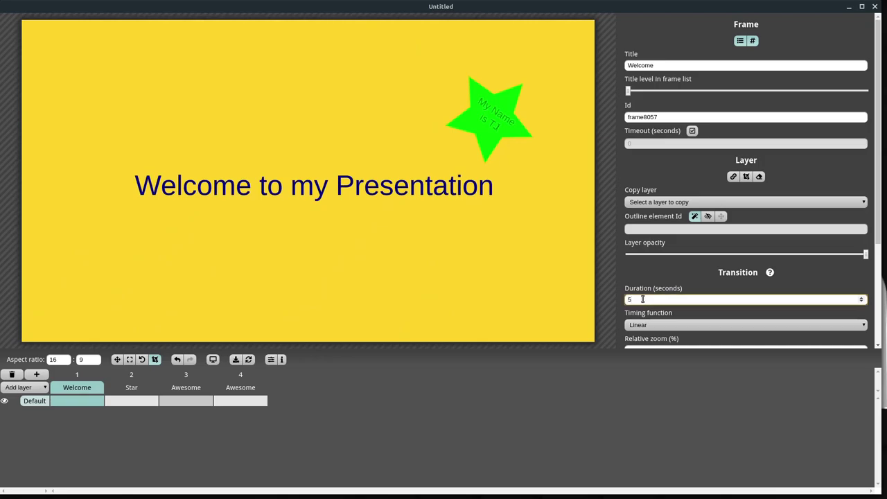
click(131, 388)
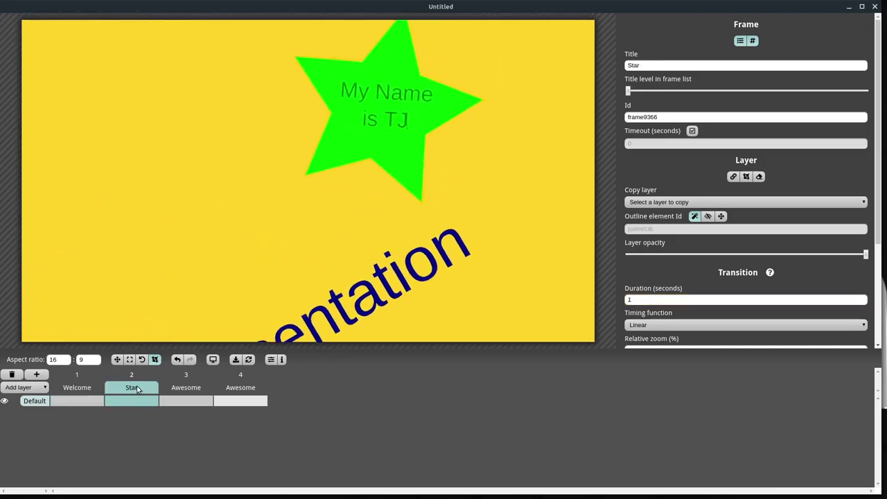
click(90, 389)
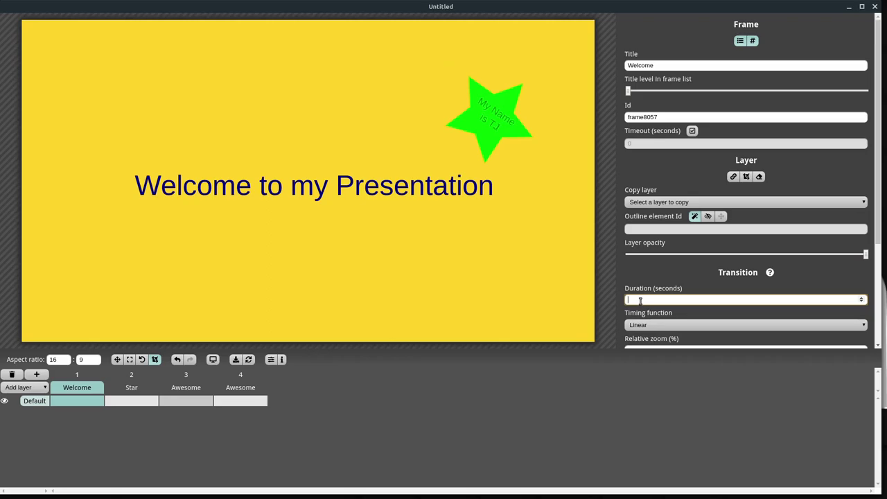
click(131, 388)
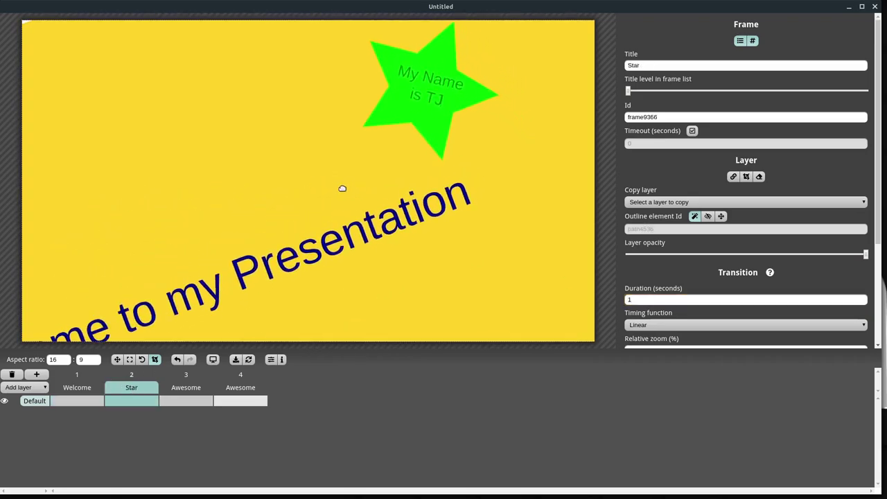
click(643, 300)
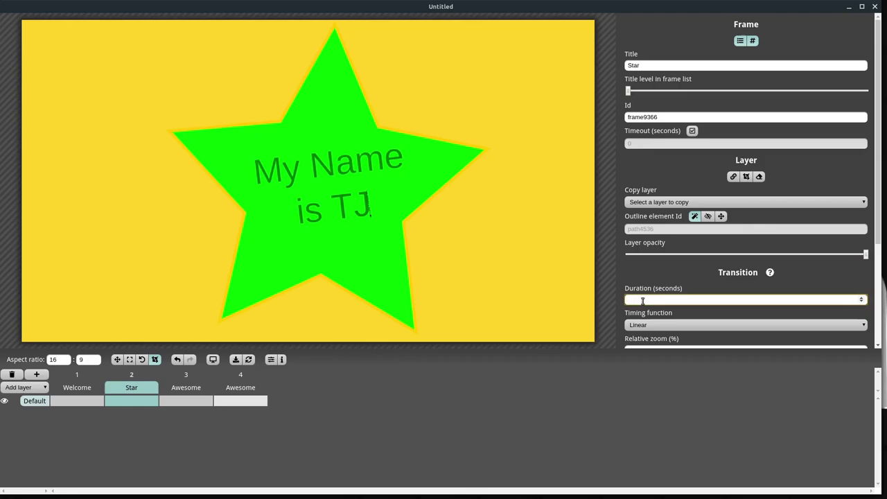
click(88, 389)
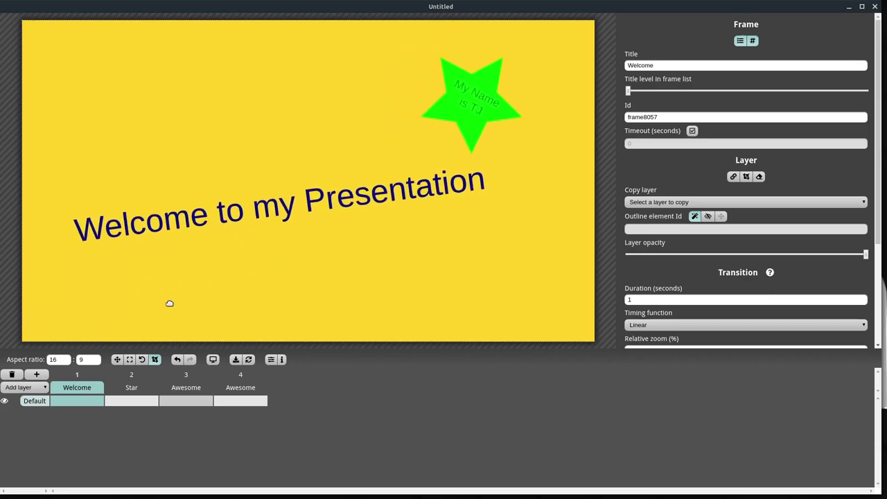
click(132, 389)
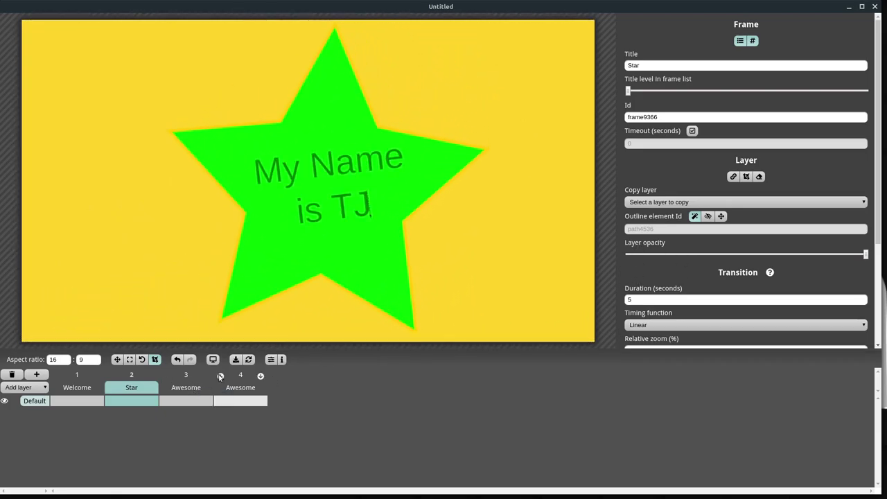
Set the first Awesome frame's transition to 0.5 seconds and compare it with Star
click(185, 388)
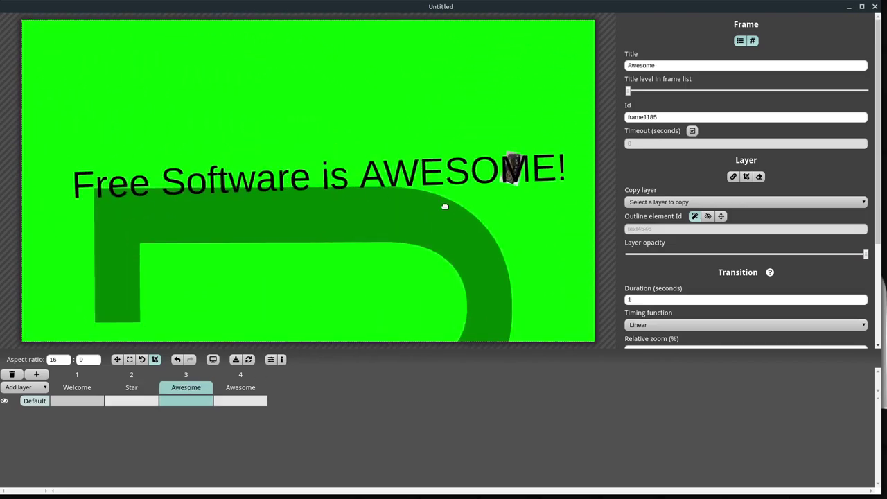
click(653, 303)
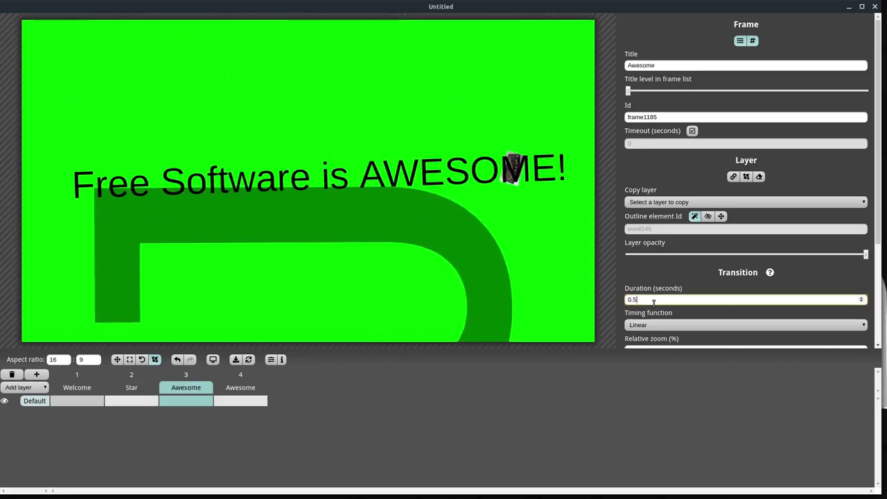
click(127, 391)
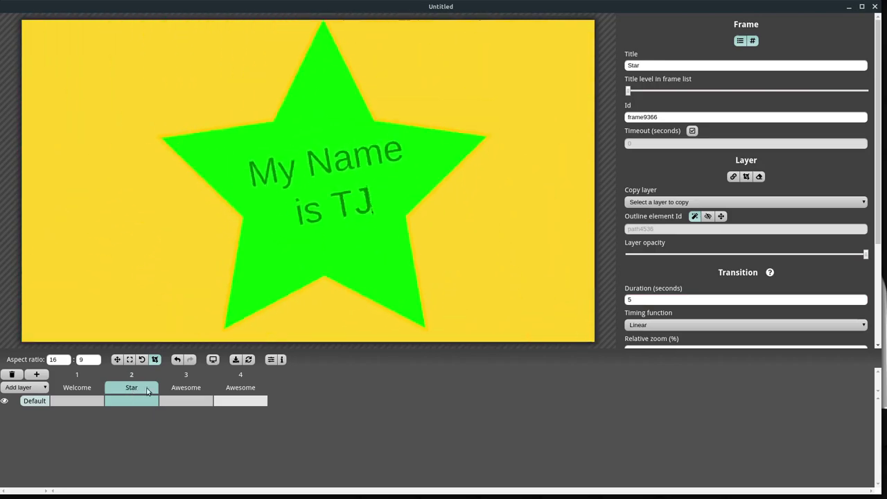
click(177, 385)
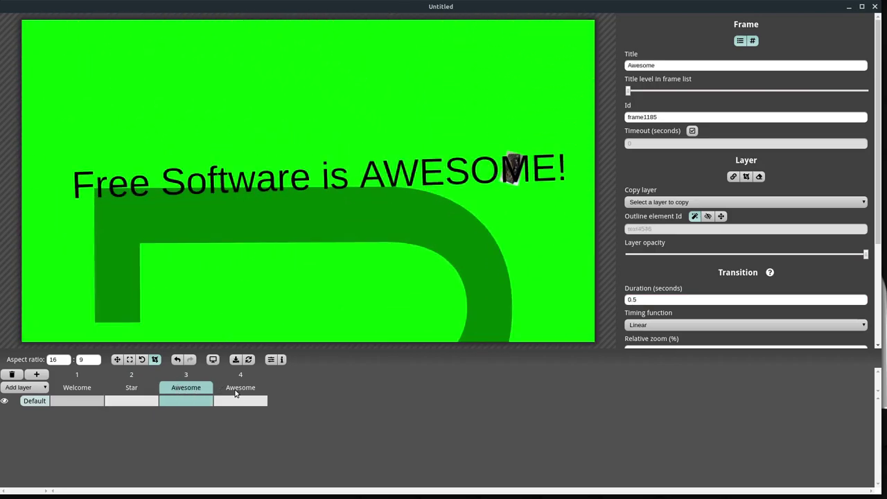
click(131, 391)
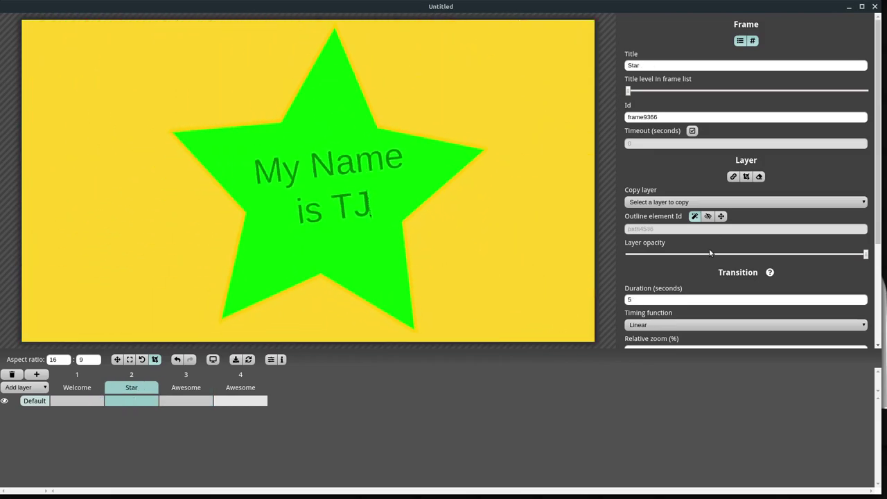
Return to frame 1 Welcome, showing the full yellow title and the green star
scroll(721, 236, down, 3)
scroll(724, 227, down, 3)
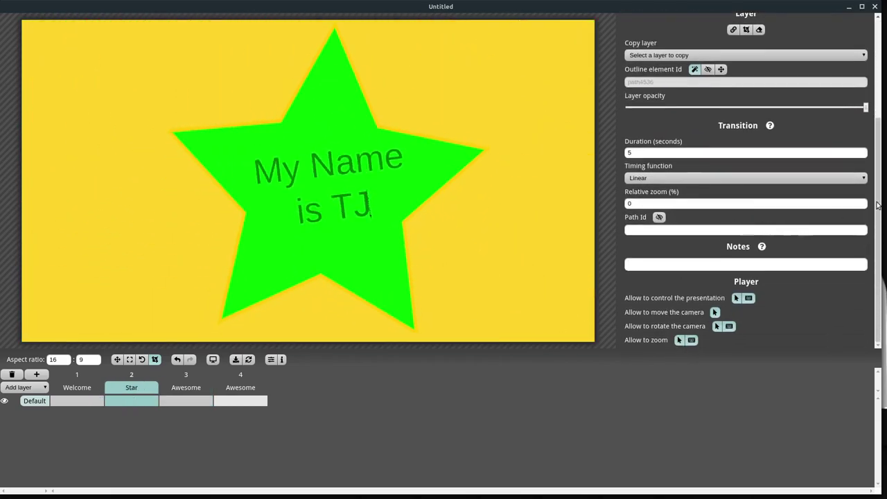
drag(878, 194, 878, 123)
scroll(750, 189, down, 4)
scroll(750, 188, up, 3)
scroll(750, 189, down, 4)
scroll(758, 119, up, 4)
scroll(763, 162, down, 4)
click(646, 200)
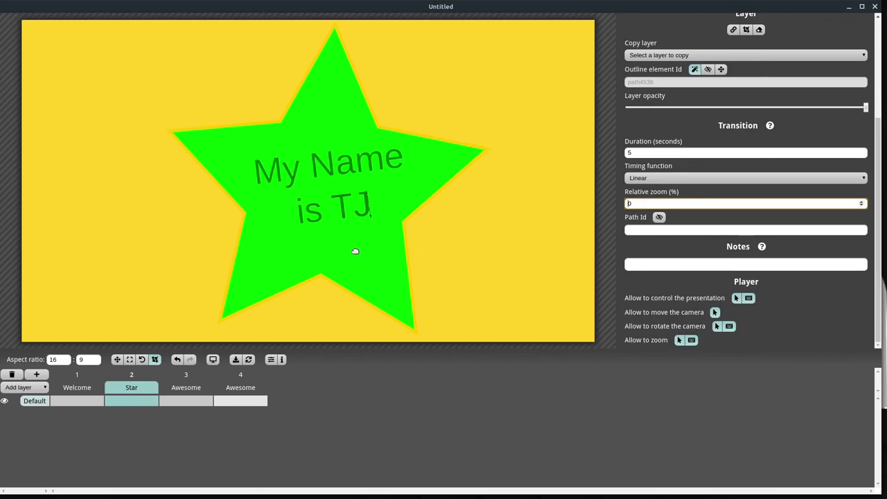
click(74, 389)
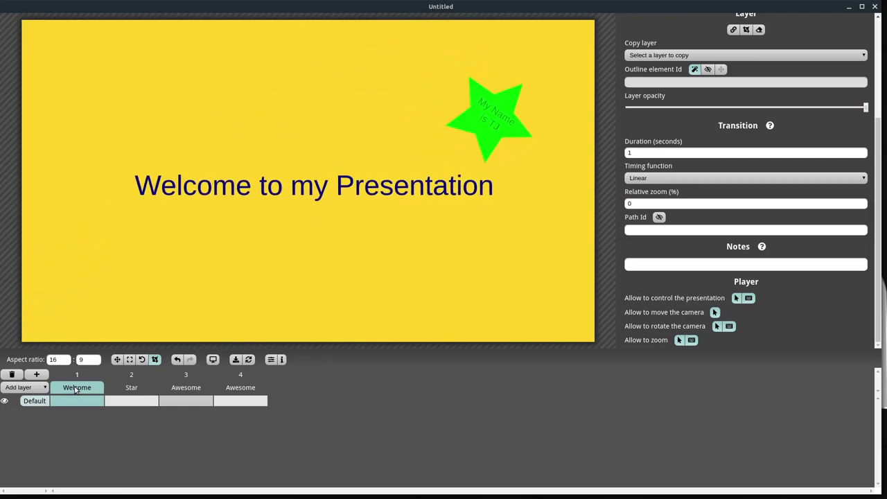
Duplicate the Welcome frame and compare the two identical copies
click(37, 375)
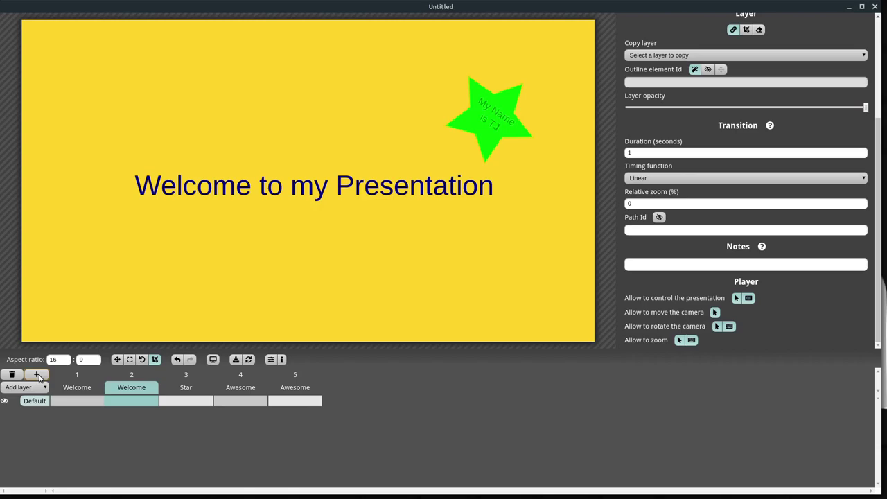
click(79, 393)
click(125, 391)
click(71, 390)
click(125, 391)
click(75, 392)
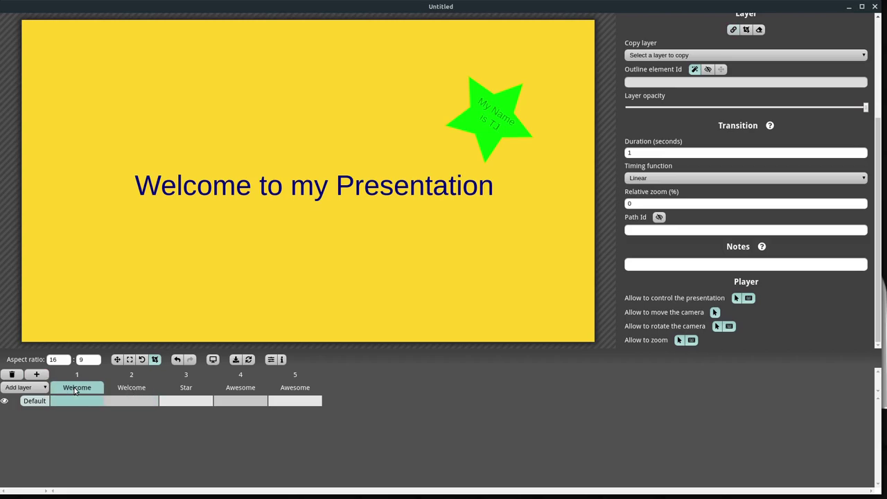
scroll(146, 208, up, 3)
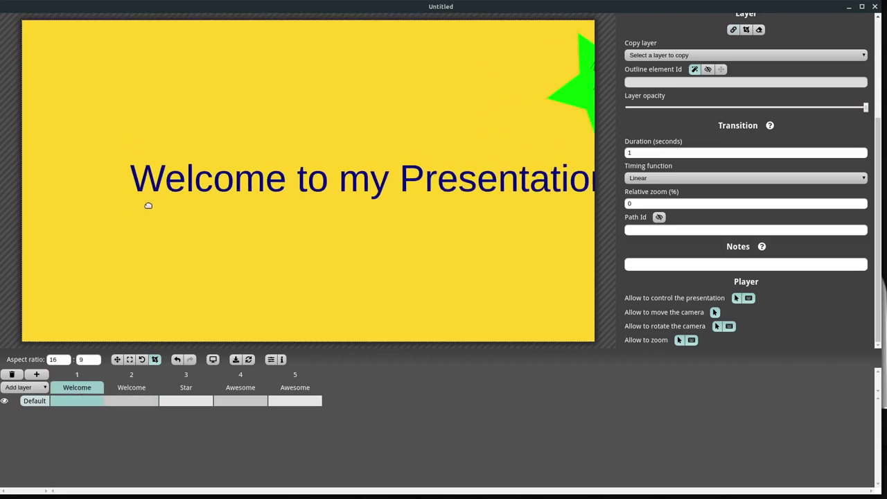
Reframe the second Welcome frame on the title's end with the green star at top right
click(126, 392)
drag(516, 180, 94, 342)
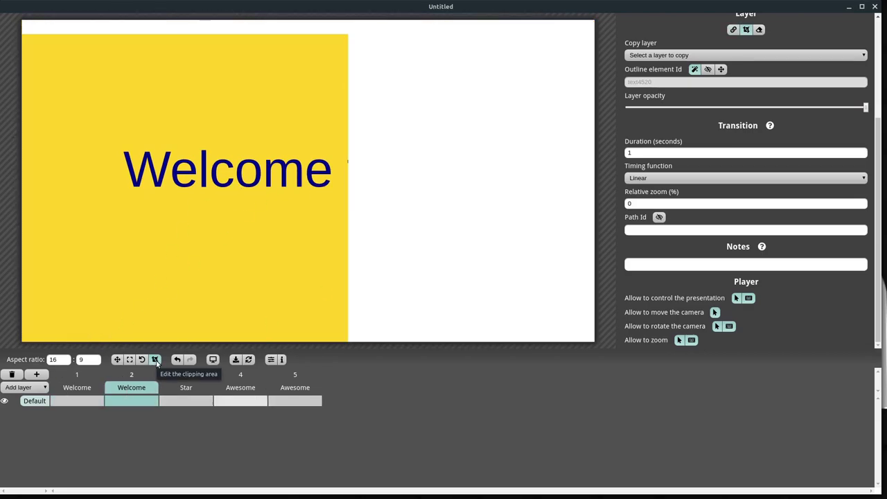
click(177, 360)
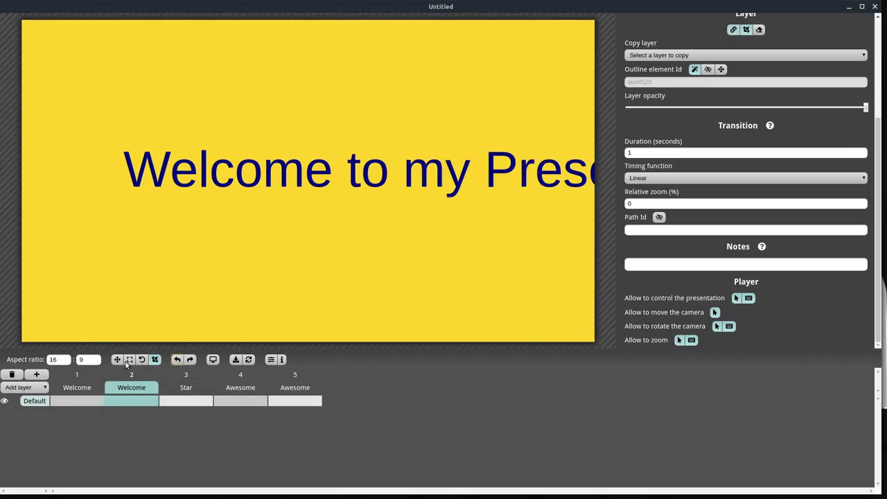
drag(436, 224, 181, 250)
click(85, 391)
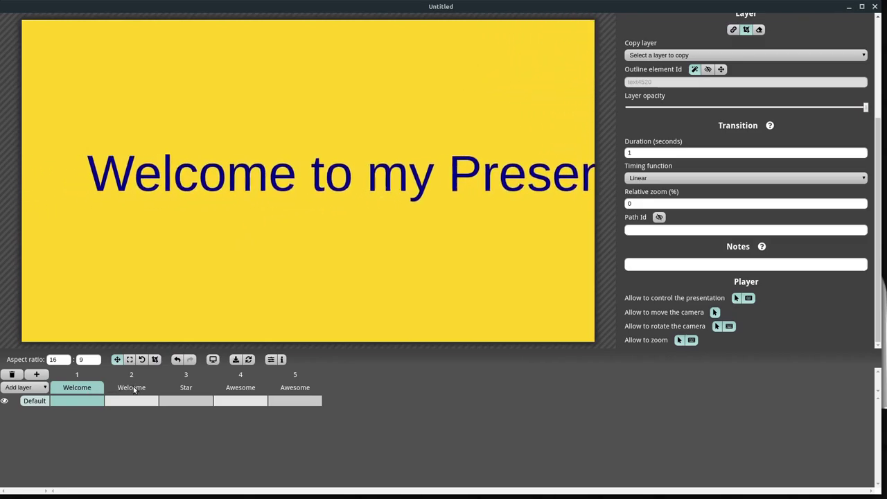
click(134, 390)
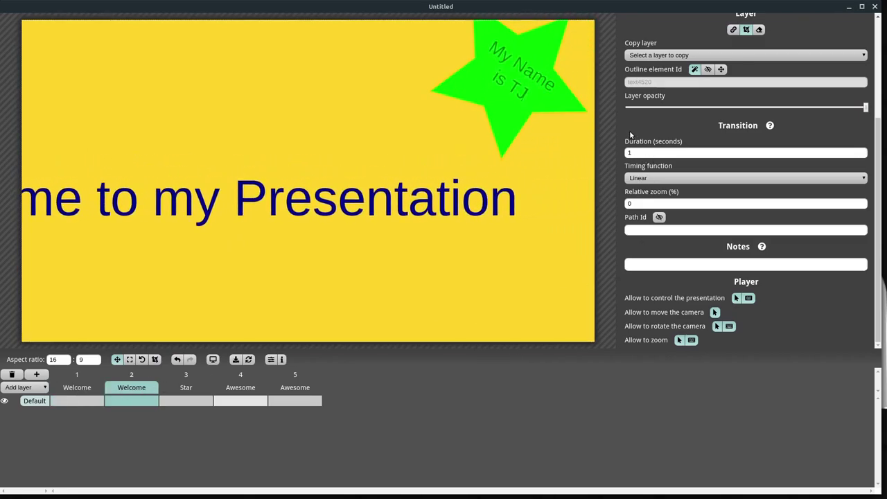
Set the second Welcome frame's relative zoom to -100 and preview the transition
click(639, 203)
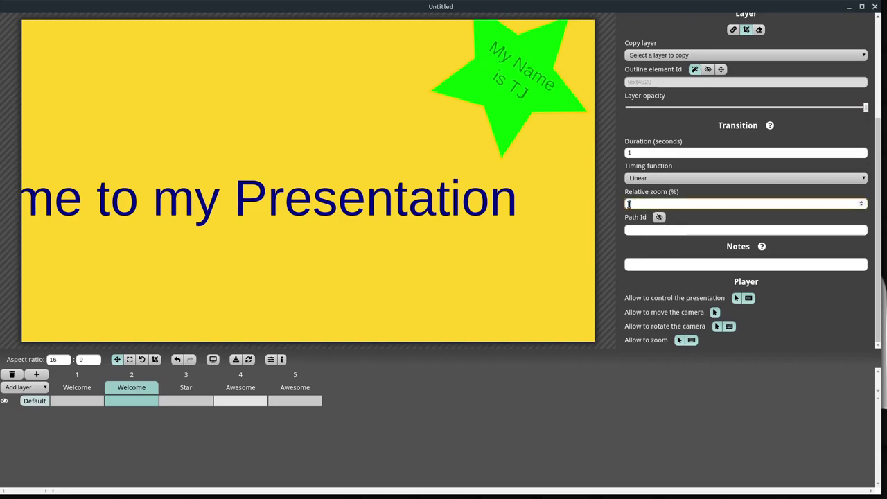
text(-100)
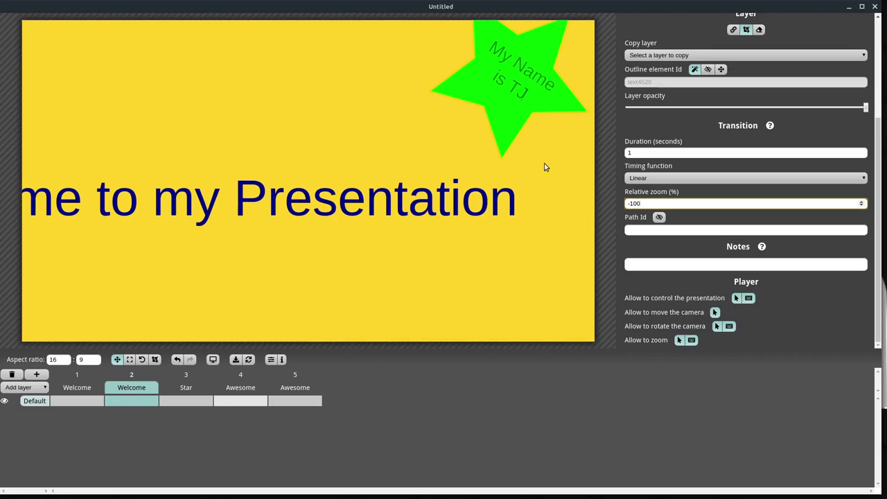
click(90, 390)
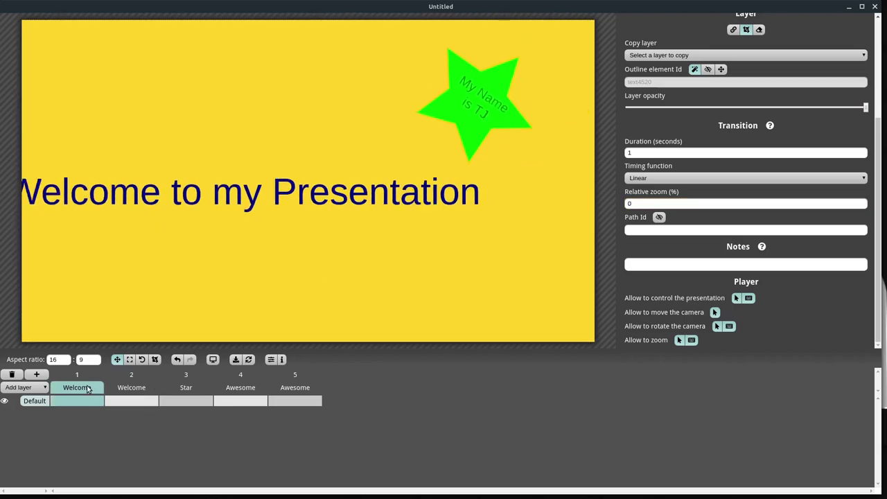
click(134, 390)
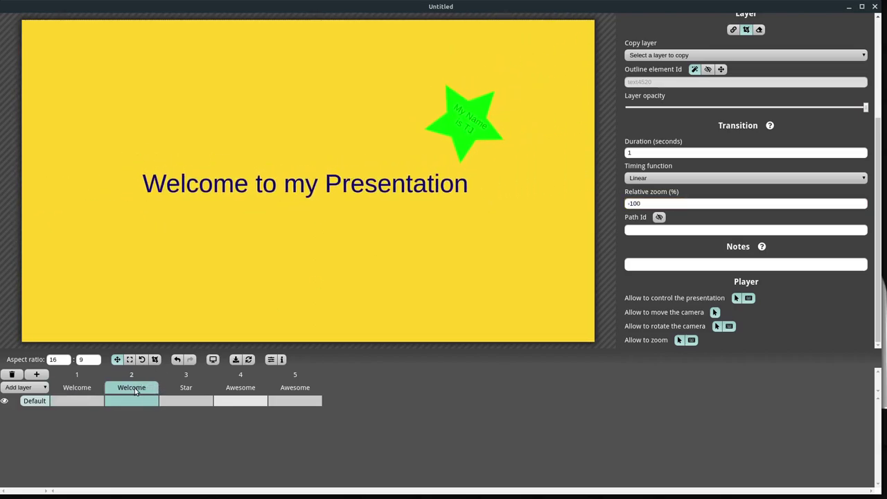
click(79, 390)
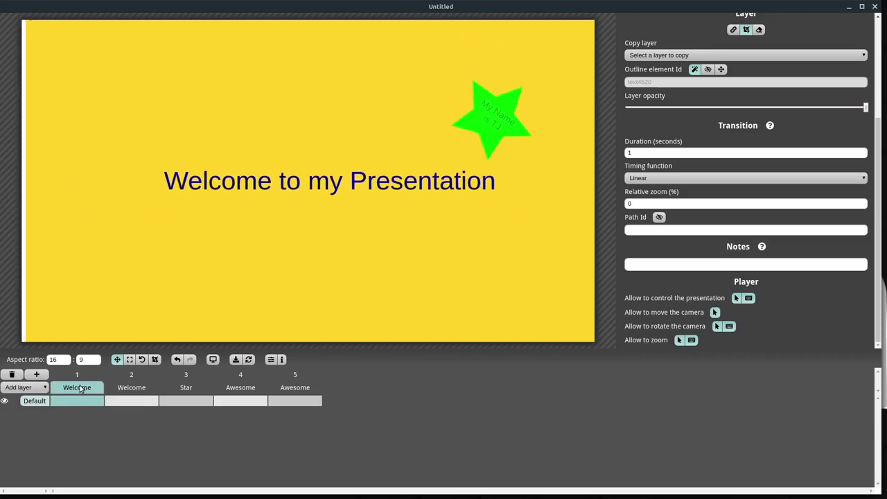
click(128, 391)
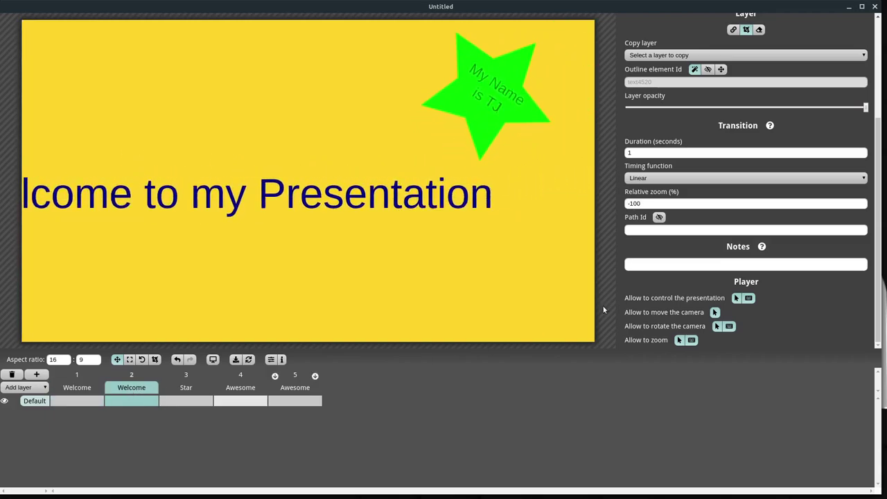
Change the relative zoom to 100 and preview transitions across all frames
click(630, 203)
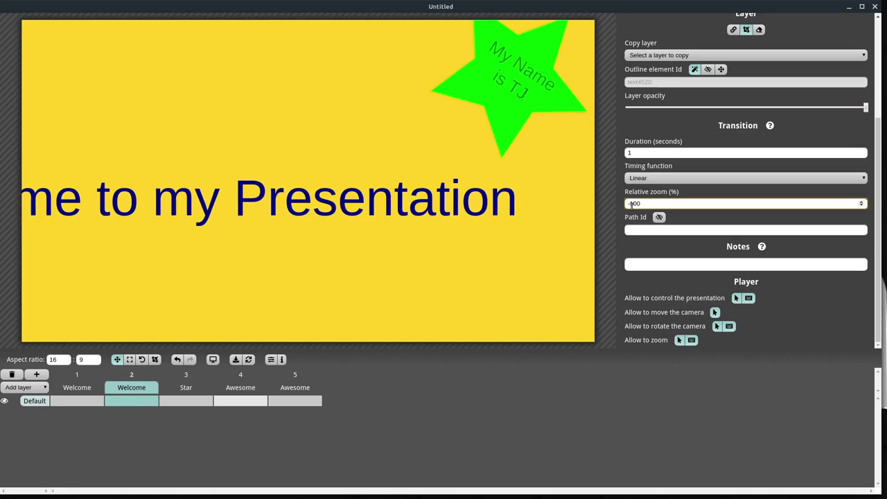
click(80, 400)
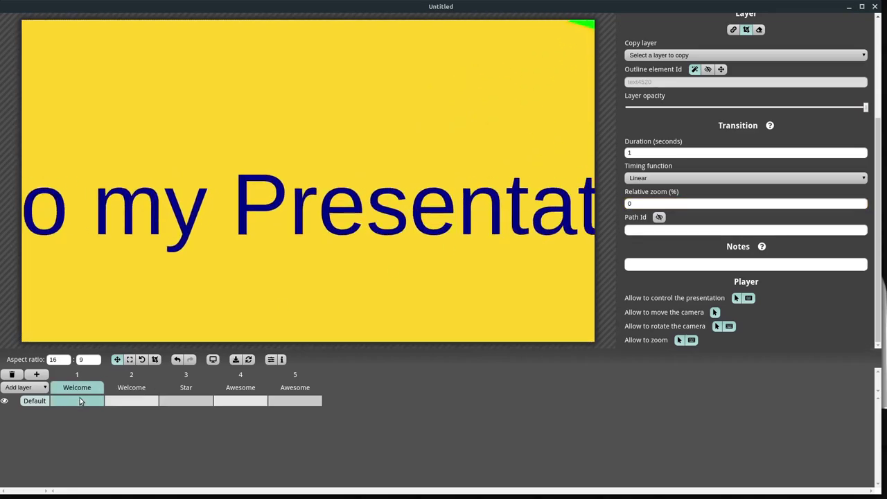
click(115, 402)
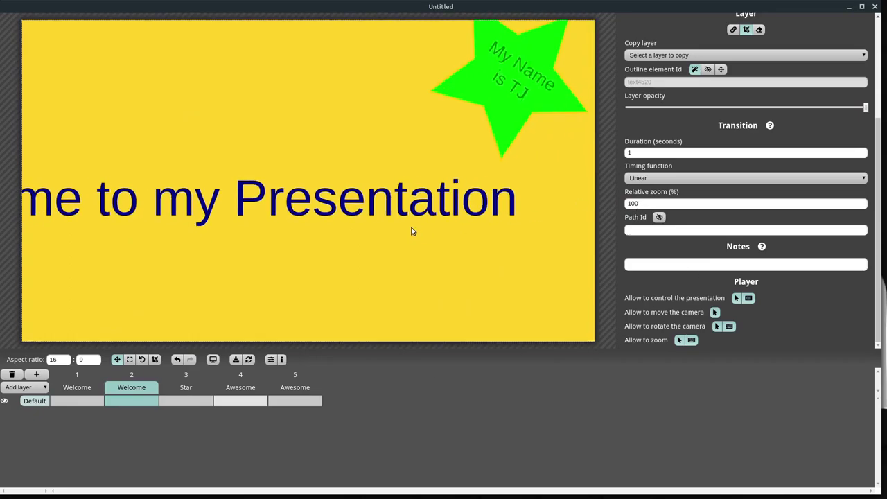
click(93, 401)
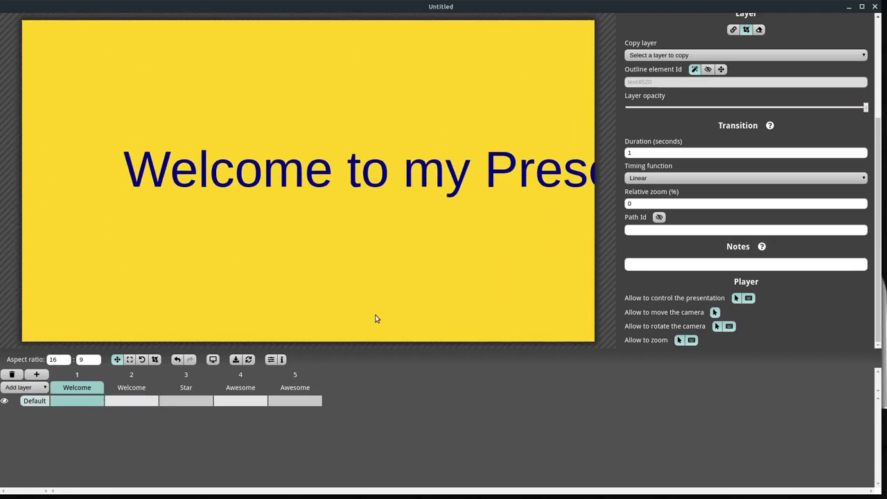
click(241, 391)
click(186, 396)
click(235, 392)
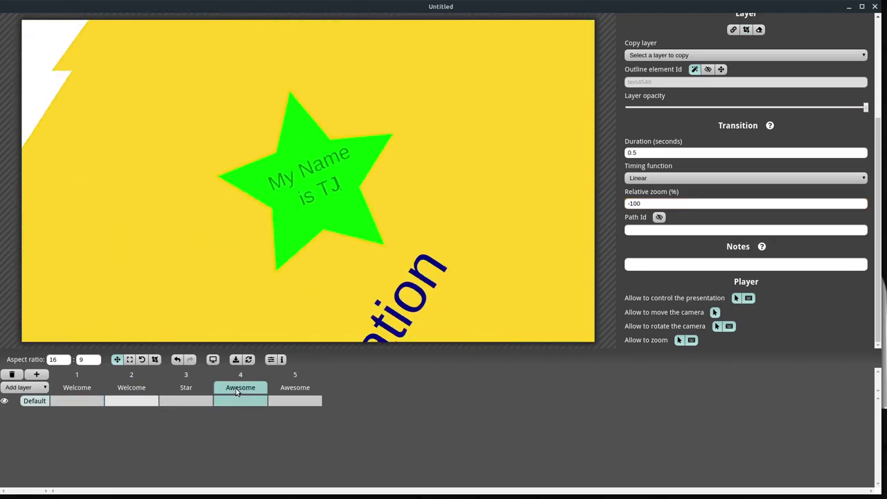
click(196, 397)
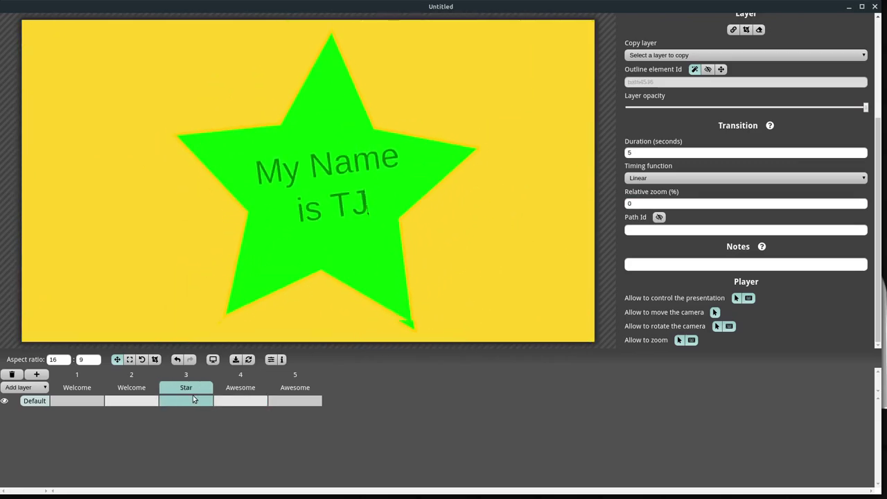
click(139, 392)
click(80, 391)
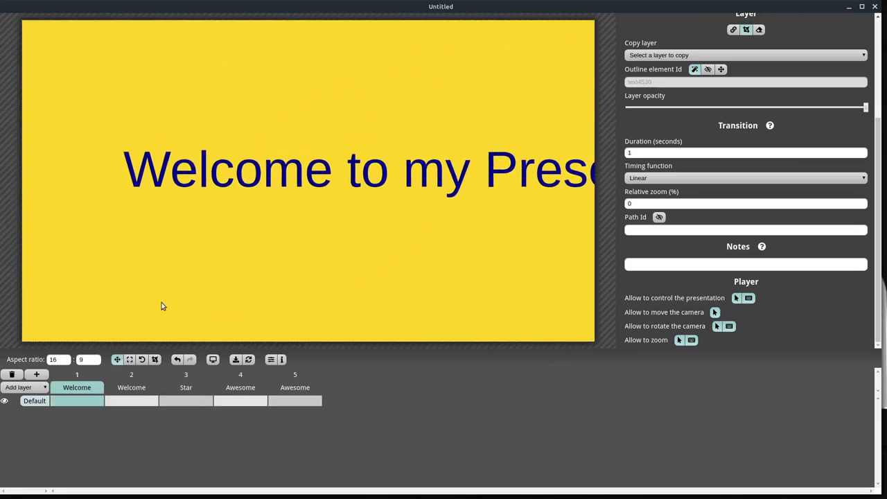
Reset the second Welcome frame's relative zoom to 0 and insert a new frame after frame 1
click(135, 388)
drag(645, 203, 602, 205)
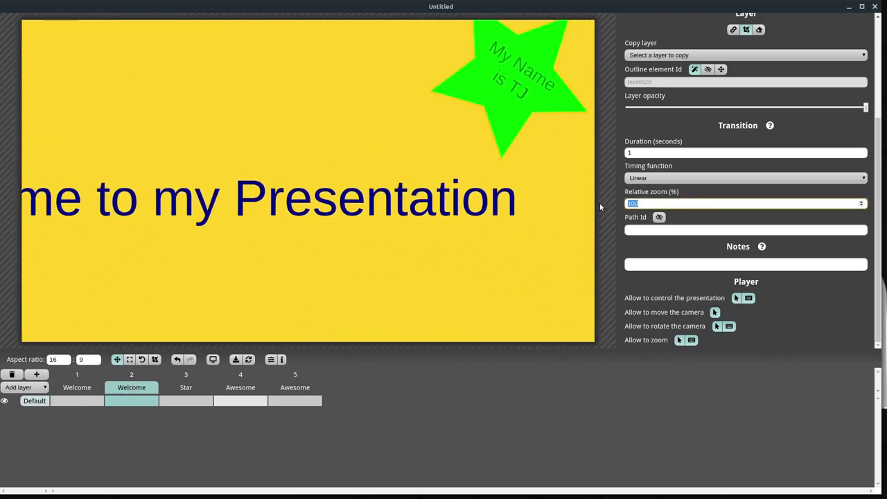
text(0)
click(91, 383)
click(37, 375)
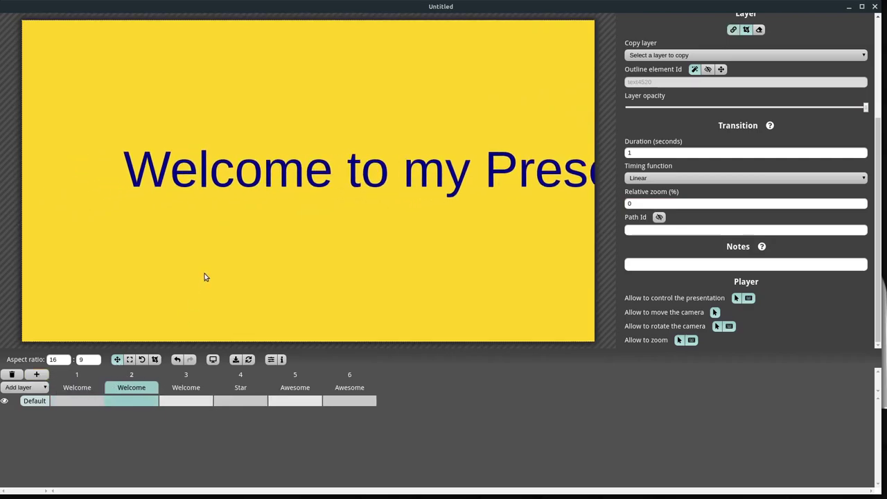
Clip frame 2's visible area down to only the word 'to' from the title
click(155, 359)
drag(321, 118, 192, 144)
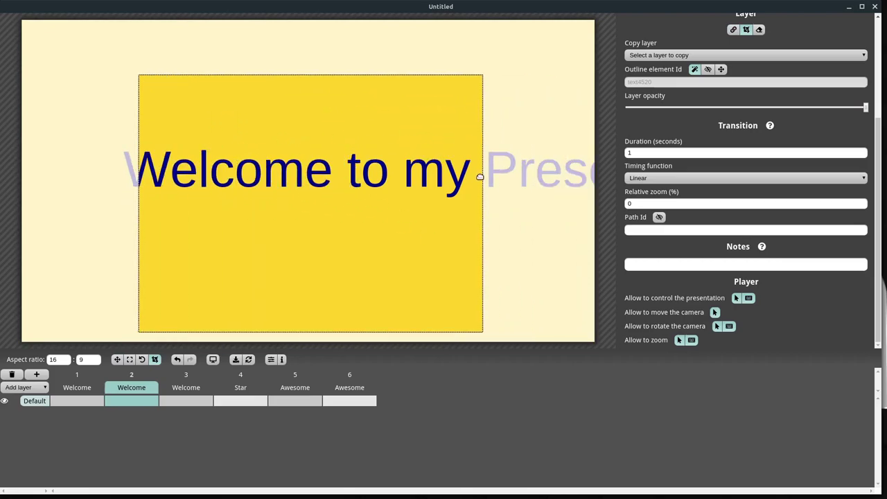
drag(460, 174, 398, 139)
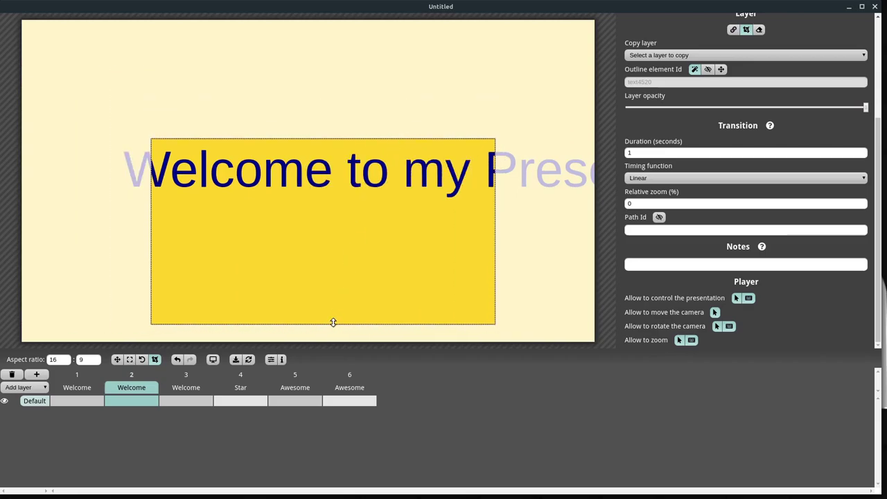
drag(334, 323, 337, 201)
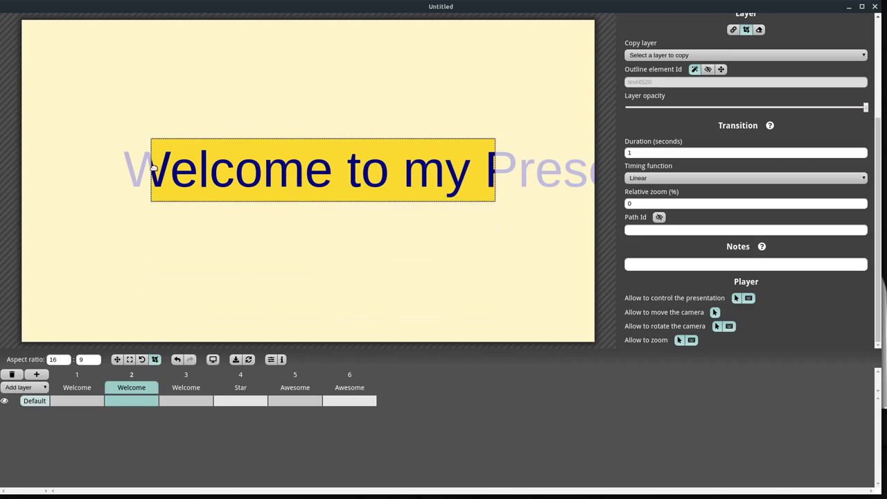
drag(151, 170, 337, 178)
drag(485, 174, 398, 173)
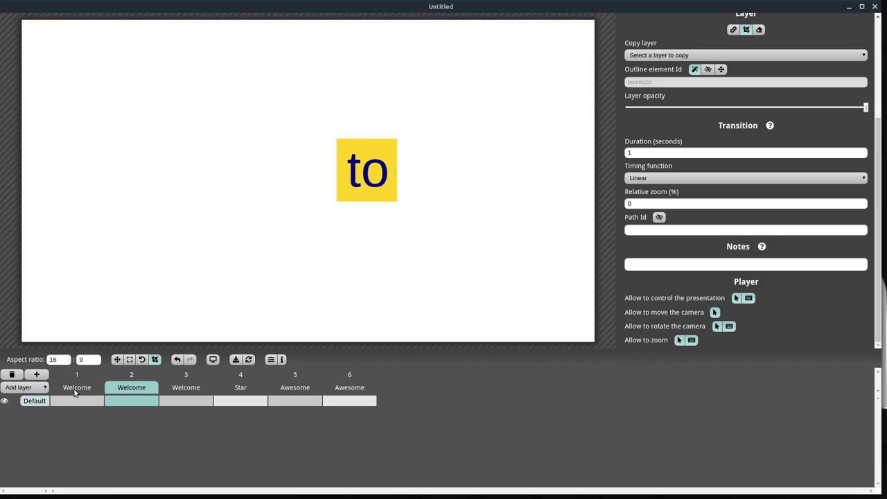
Preview transitions among Welcome frames 1, 2 and 3, then select frame 4 Star
click(76, 389)
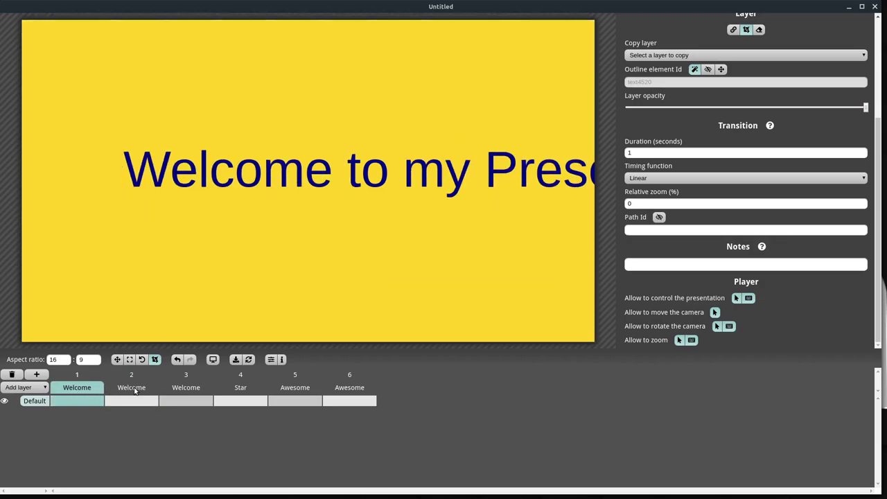
click(134, 390)
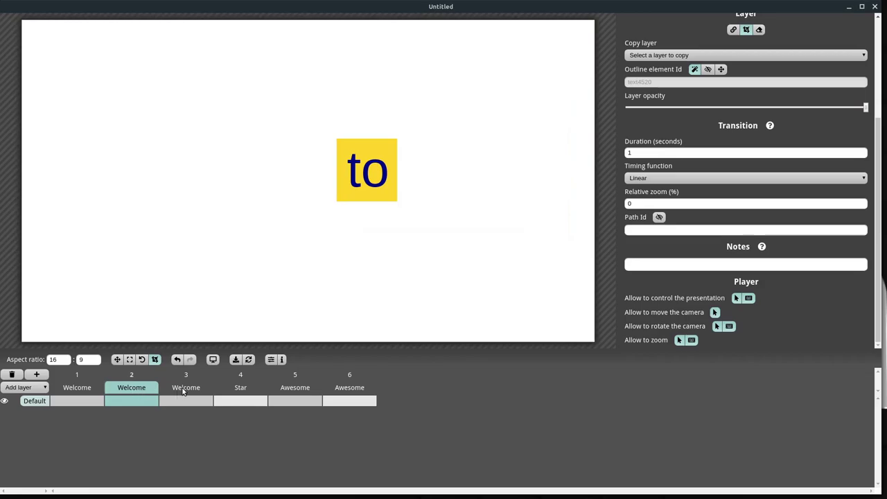
click(184, 390)
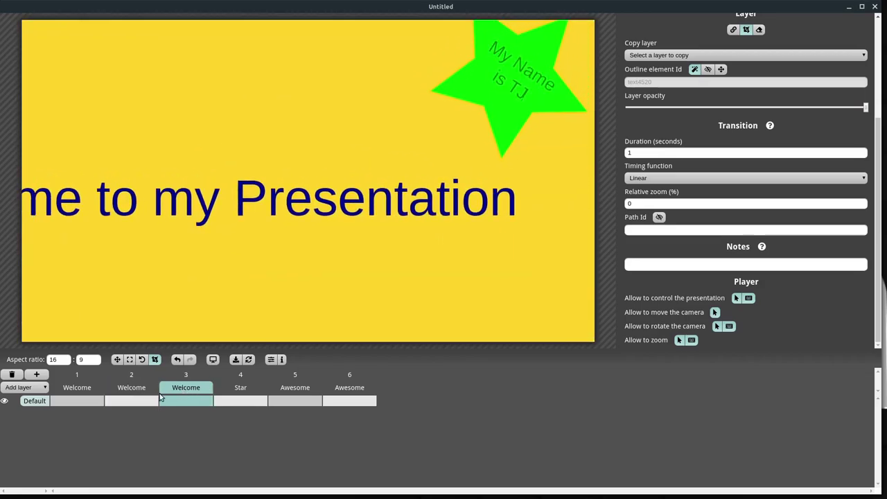
click(142, 393)
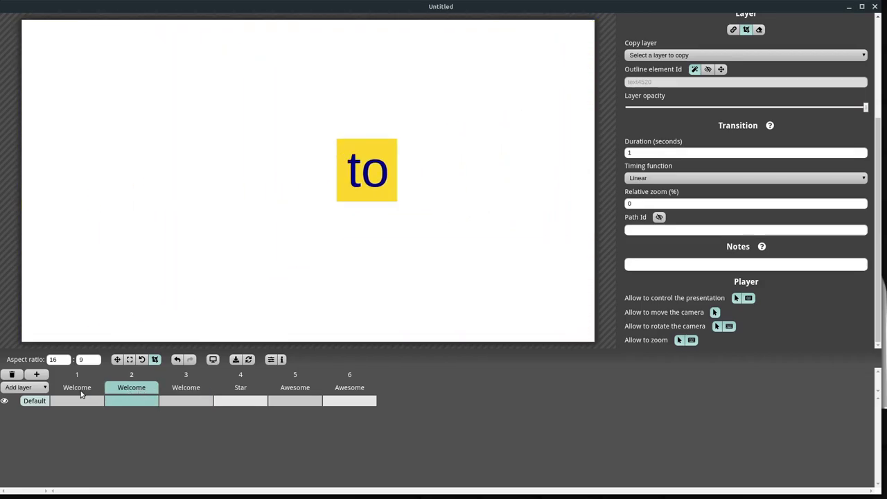
click(81, 393)
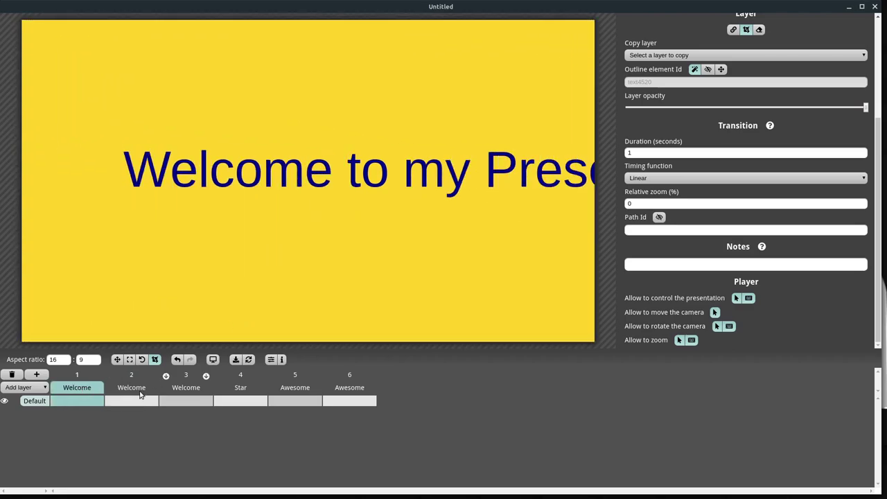
click(140, 394)
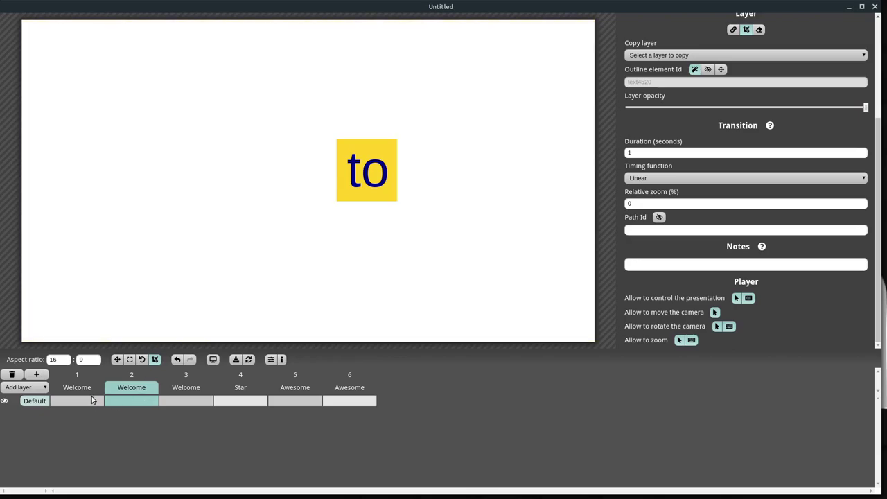
click(80, 388)
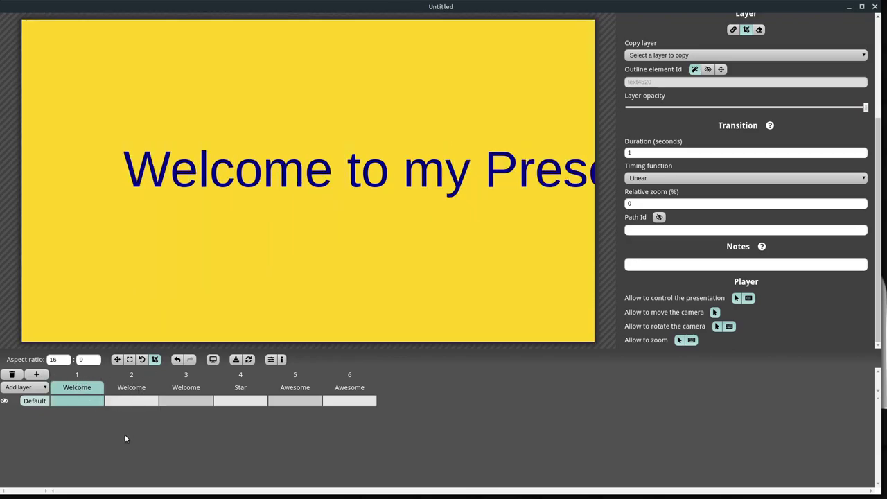
click(186, 388)
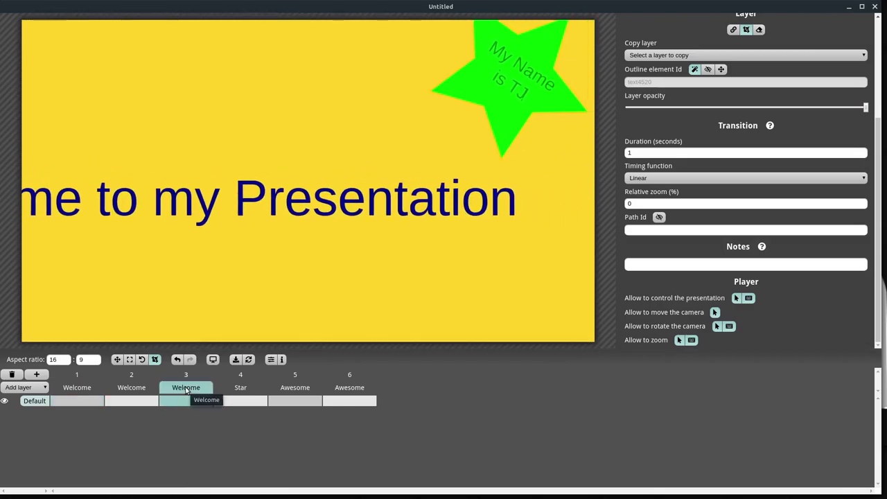
click(239, 388)
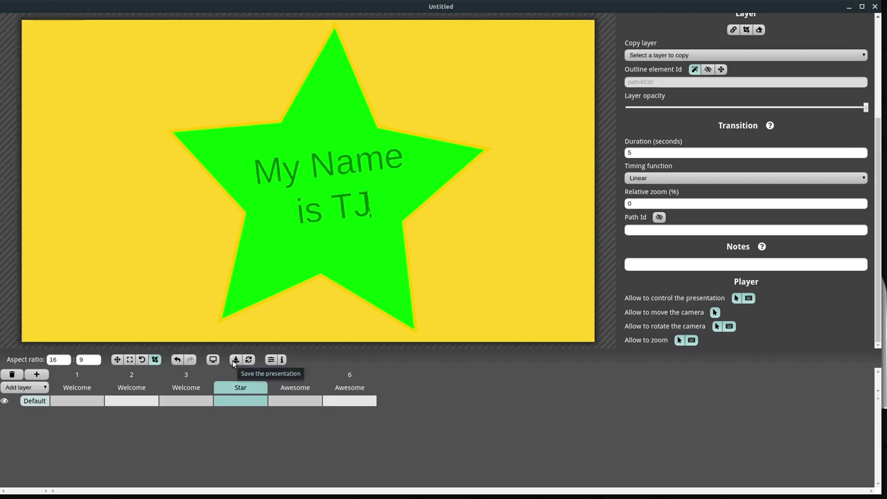
Save the presentation, look through Preferences, and minimize Sozi to the desktop
click(234, 360)
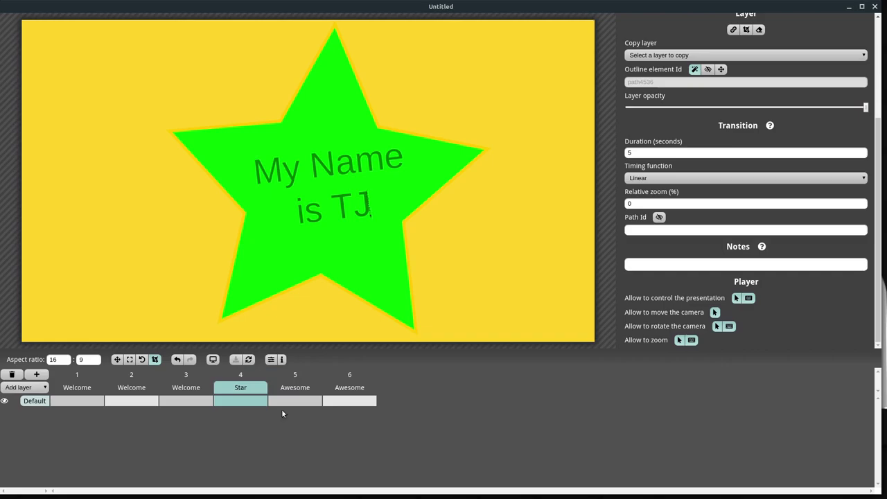
click(270, 360)
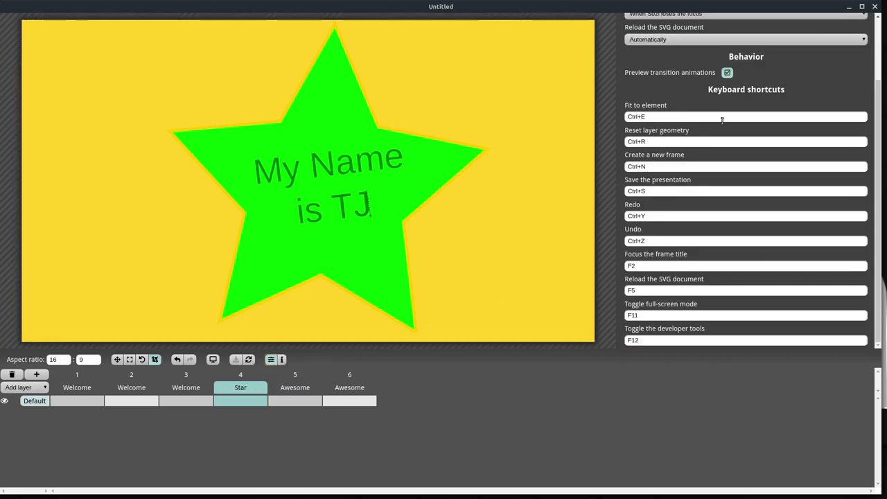
scroll(717, 125, up, 3)
scroll(649, 122, down, 3)
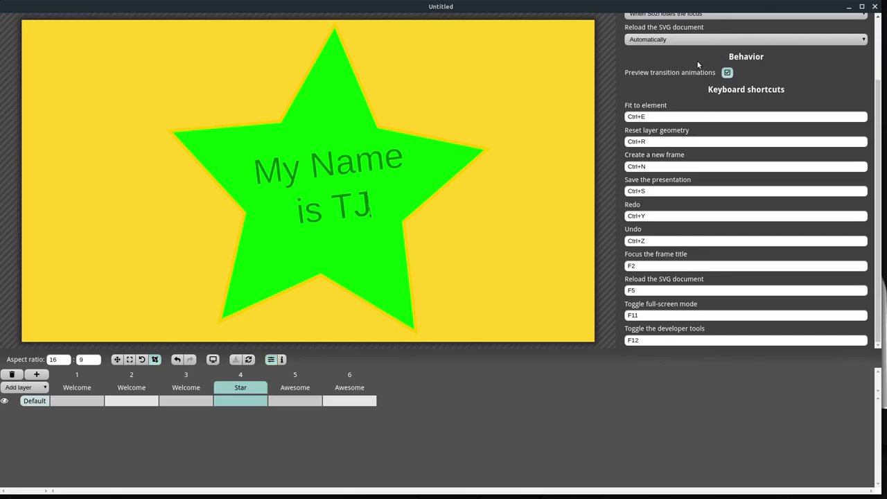
click(849, 7)
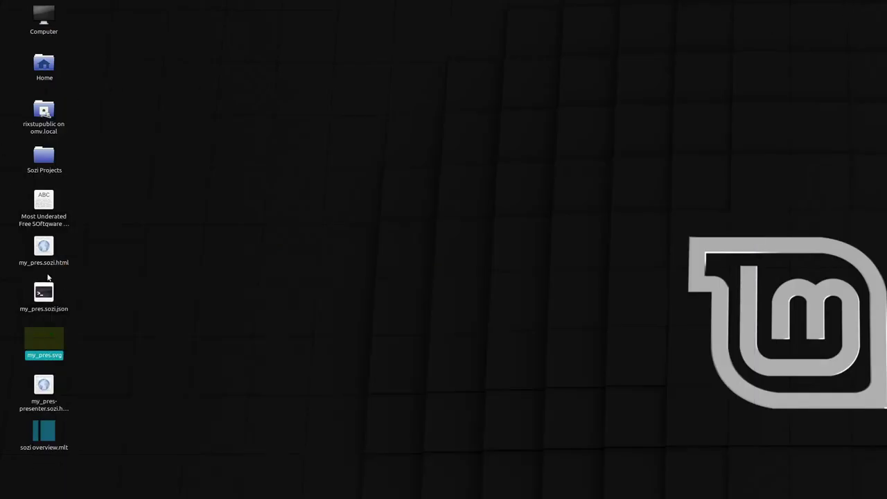
Play my_pres.sozi.html in Brave, advancing through frame 3 to the Star frame
click(156, 313)
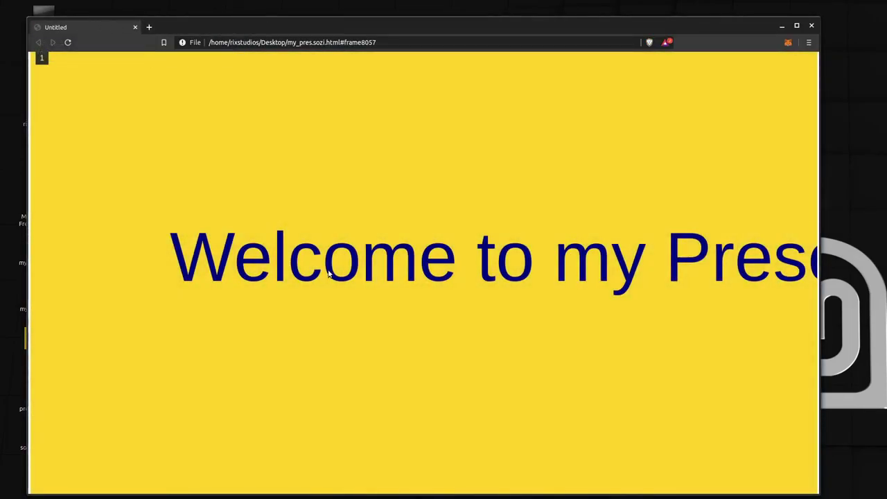
click(331, 272)
click(490, 291)
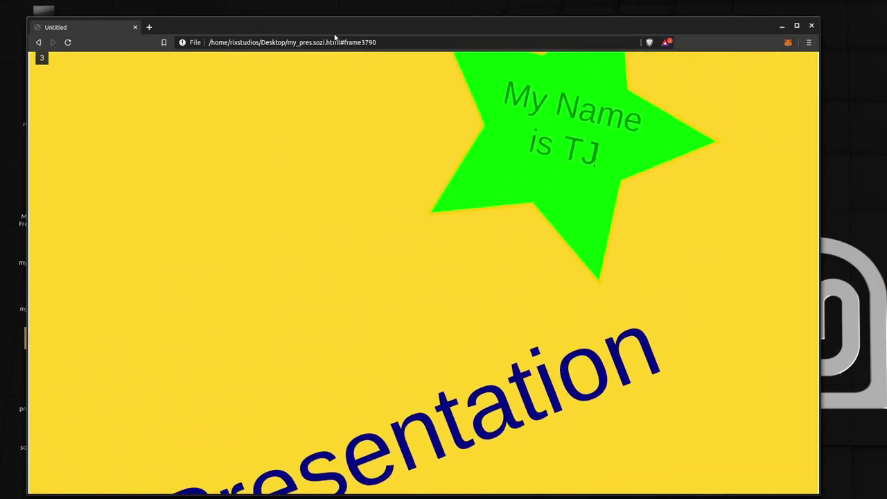
drag(322, 33, 307, 28)
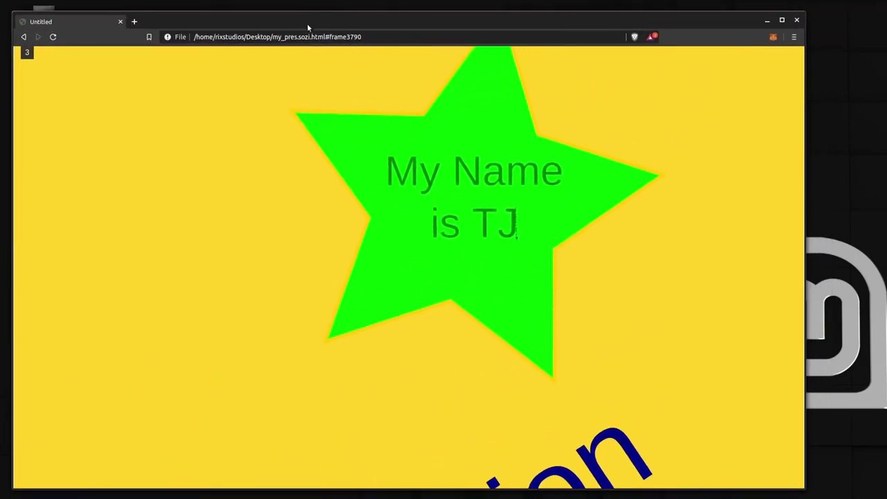
click(415, 135)
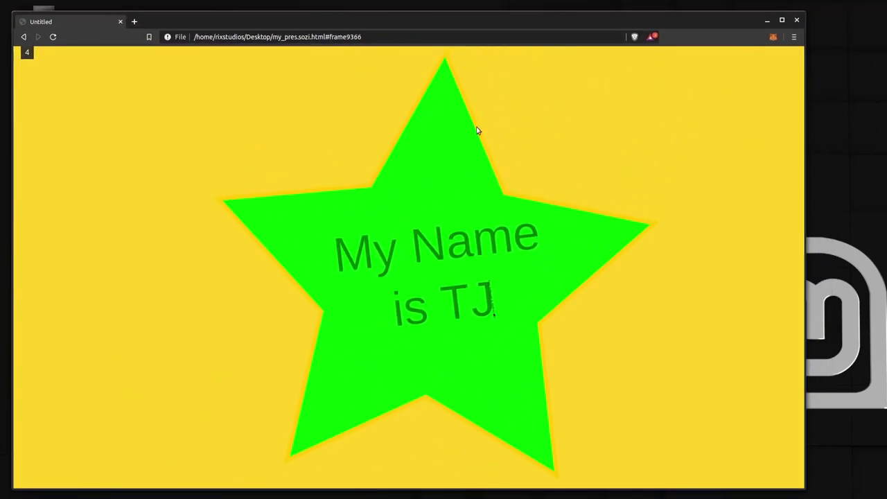
Jump to '2. Welcome' and then '5. Awesome' from the frame list
click(29, 52)
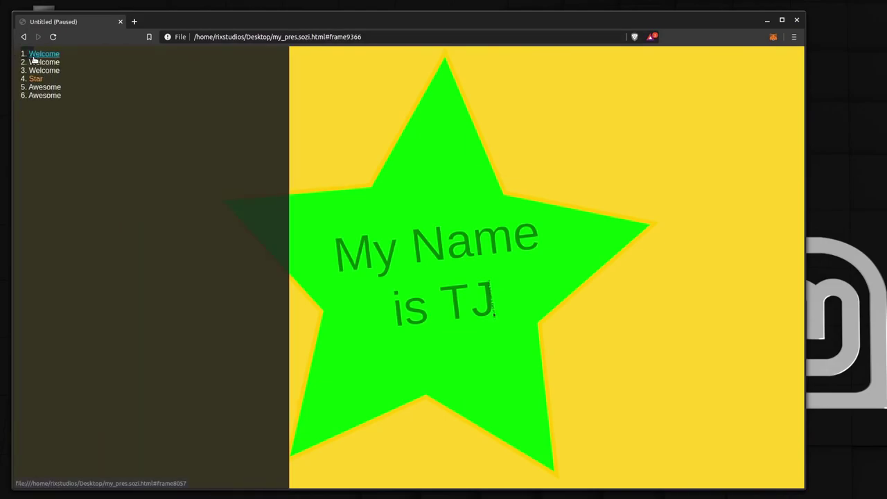
click(43, 63)
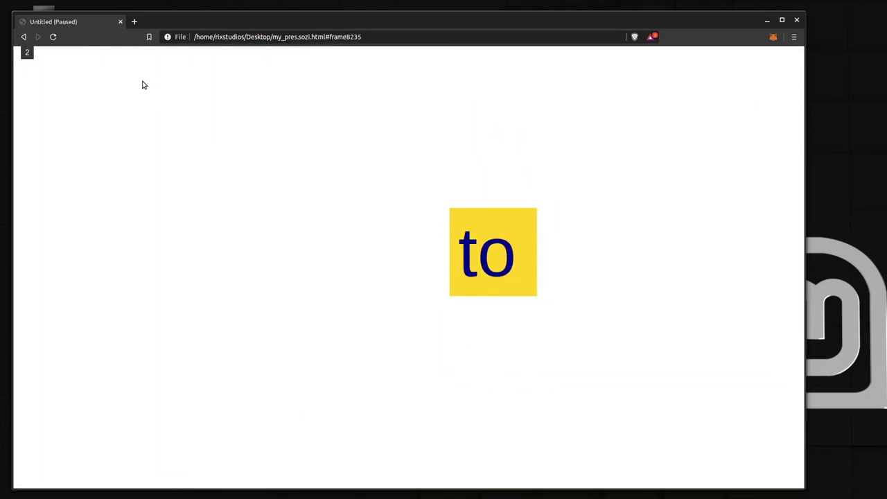
click(28, 52)
click(38, 87)
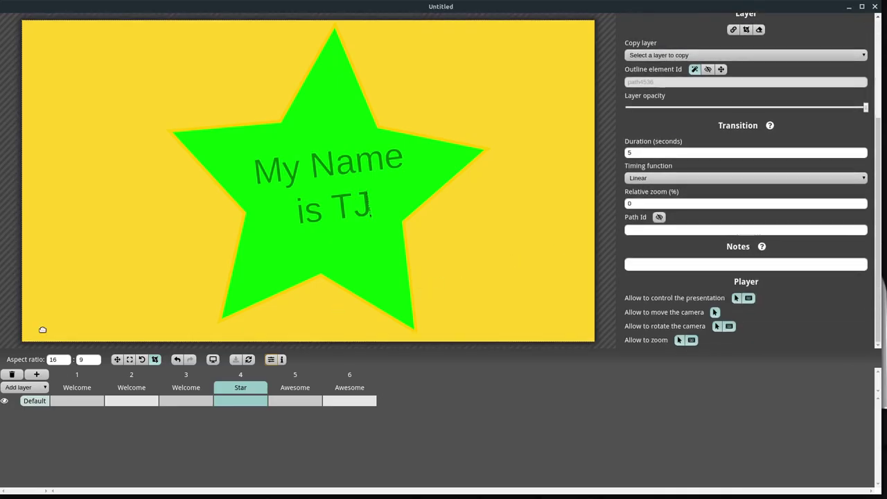
Zoom out the Star frame so the small green star and tilted 'Presentation' text fit
click(37, 388)
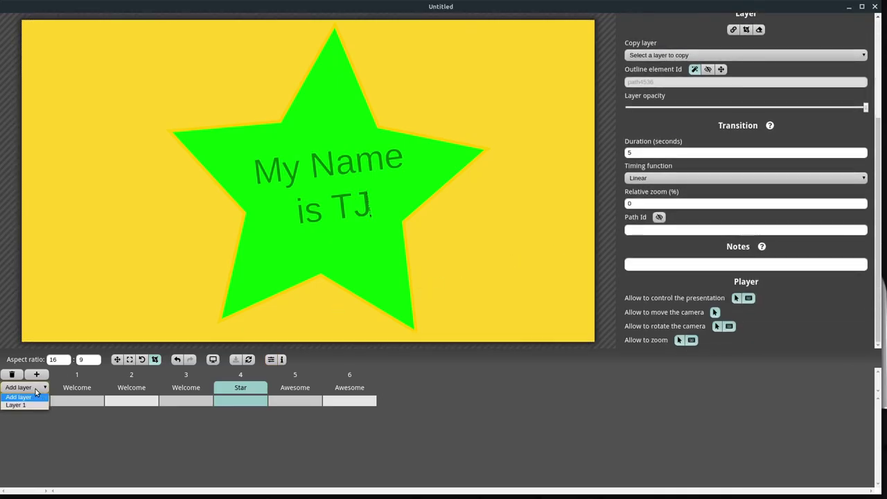
click(24, 403)
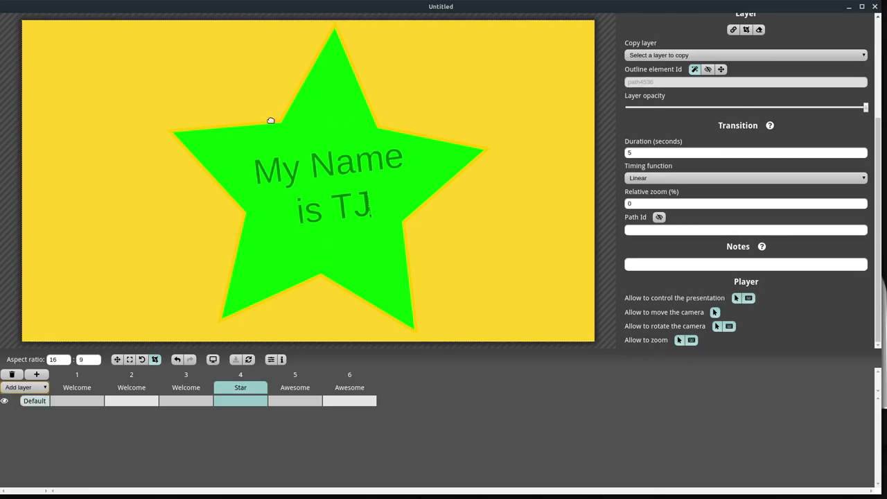
scroll(281, 228, down, 10)
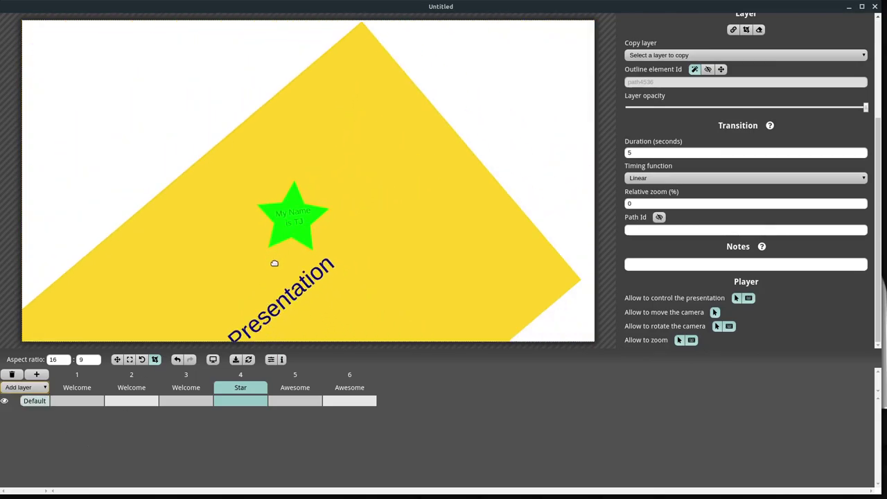
mouse_move(269, 266)
mouse_down()
mouse_move(303, 166)
mouse_move(268, 261)
mouse_move(281, 255)
mouse_up()
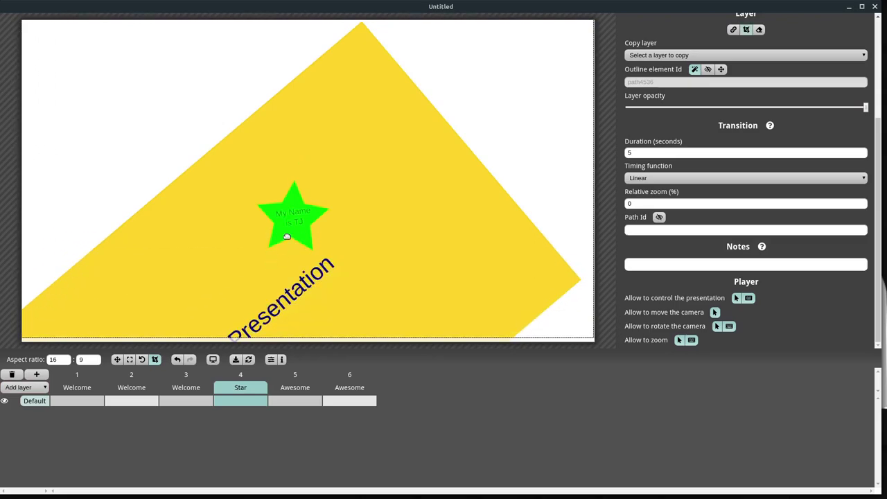